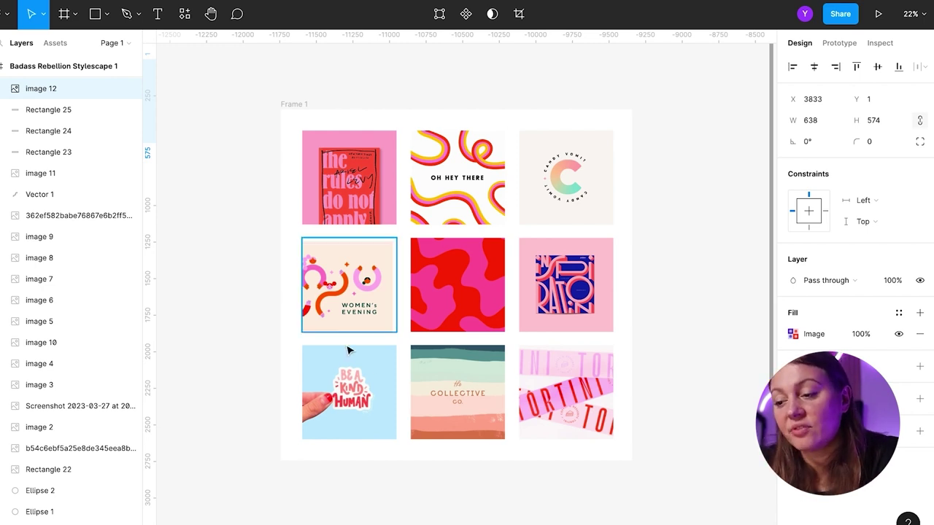
# Step: Clear the moodboard selection and pan over to the grey Frame 2 wireframe
pyautogui.click(667, 407)
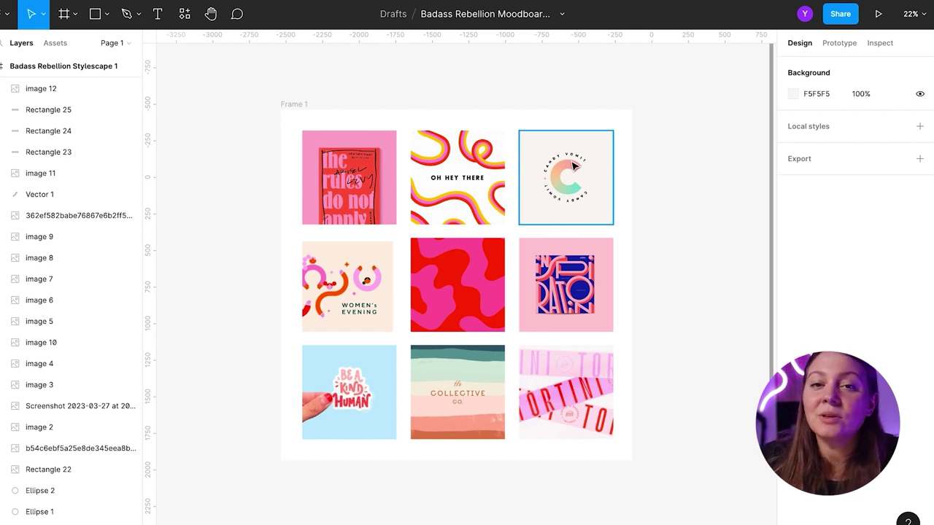
pyautogui.hscroll(10, 573, 165)
pyautogui.scroll(-3, 573, 165)
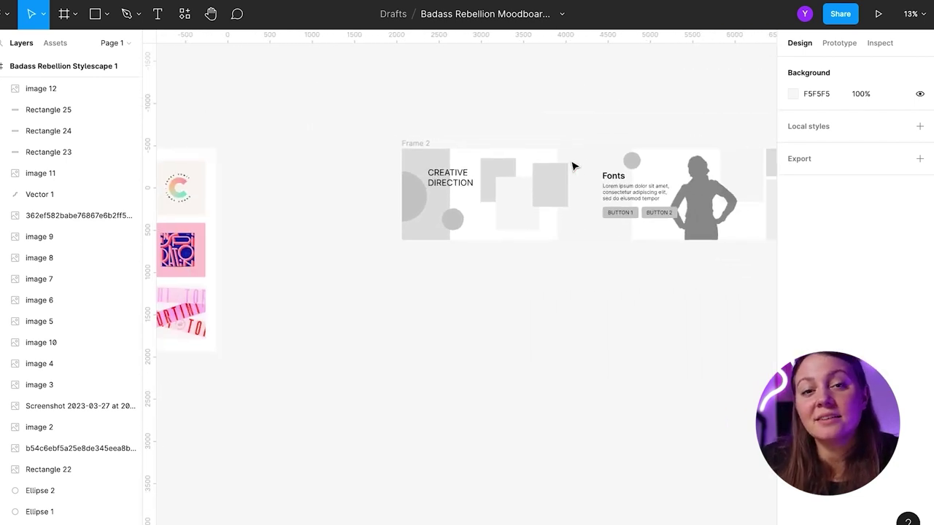
pyautogui.hscroll(4, 573, 165)
pyautogui.scroll(2, 572, 165)
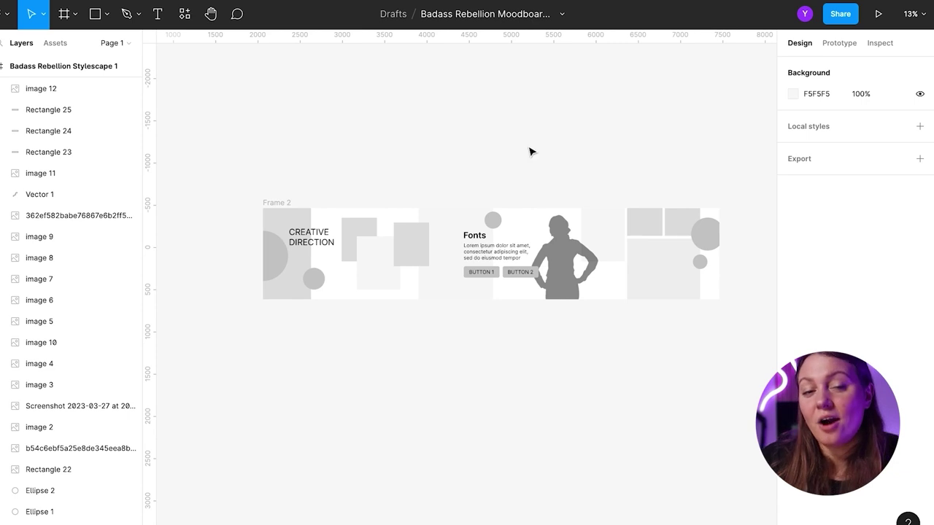
pyautogui.scroll(2, 529, 151)
pyautogui.hscroll(2, 529, 151)
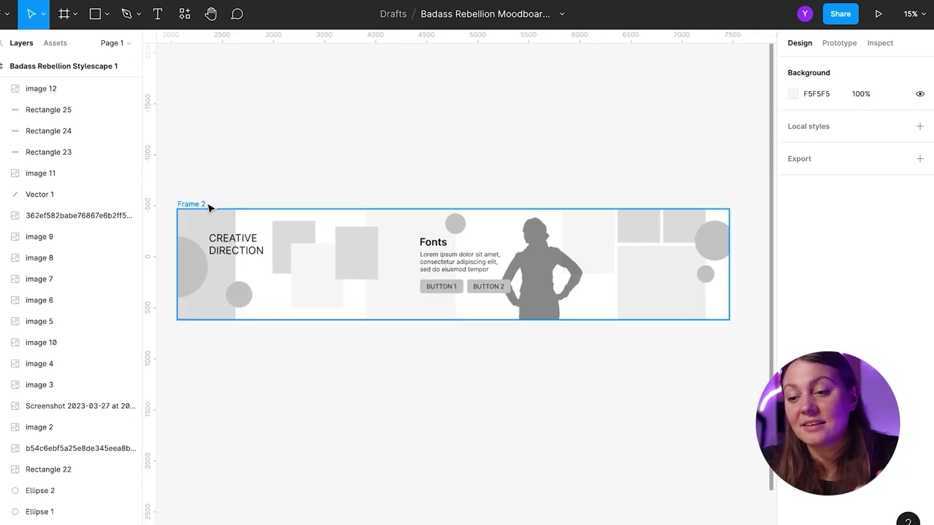
# Step: Inspect Frame 2's 5400×1080 size and its silhouette placeholder image, then deselect
pyautogui.click(203, 204)
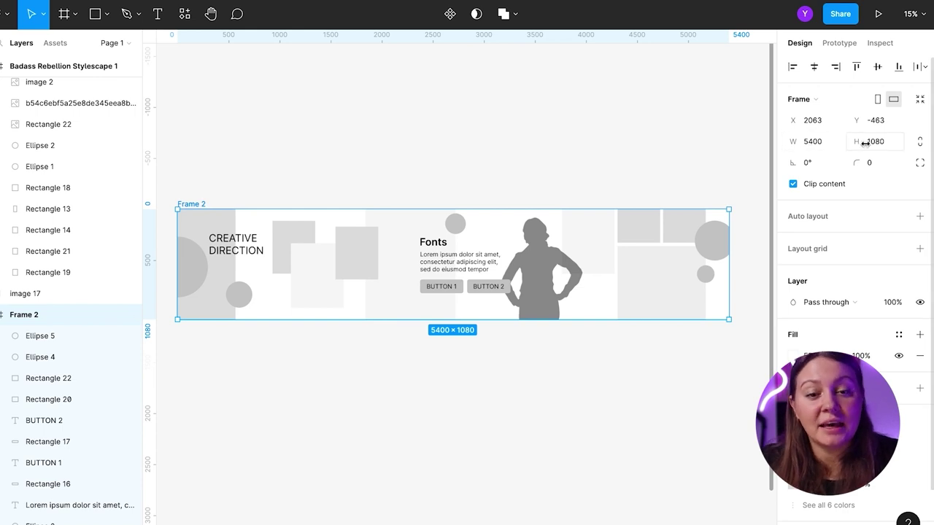
pyautogui.click(397, 141)
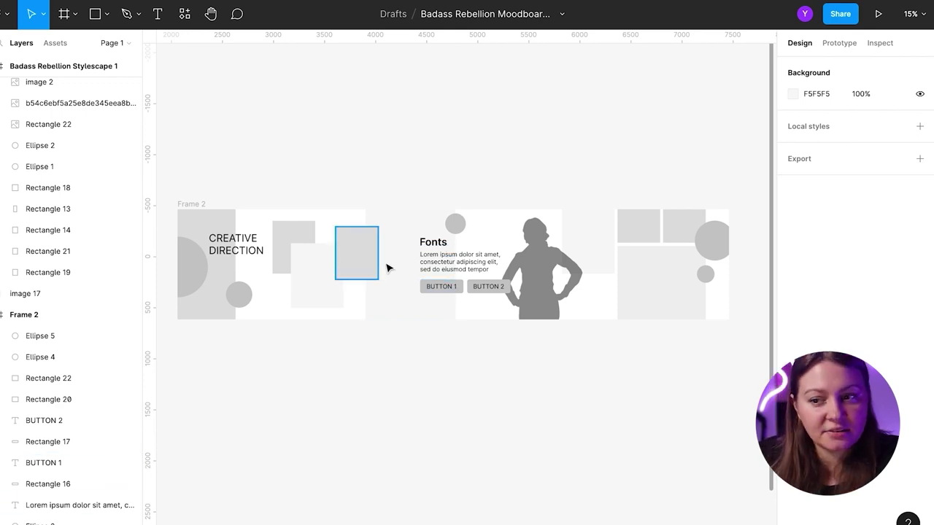
pyautogui.click(529, 240)
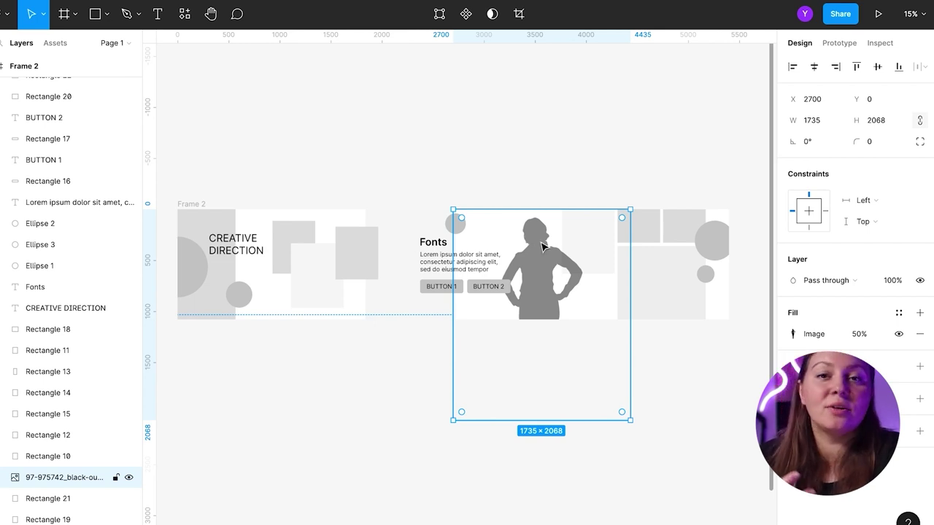
pyautogui.click(646, 343)
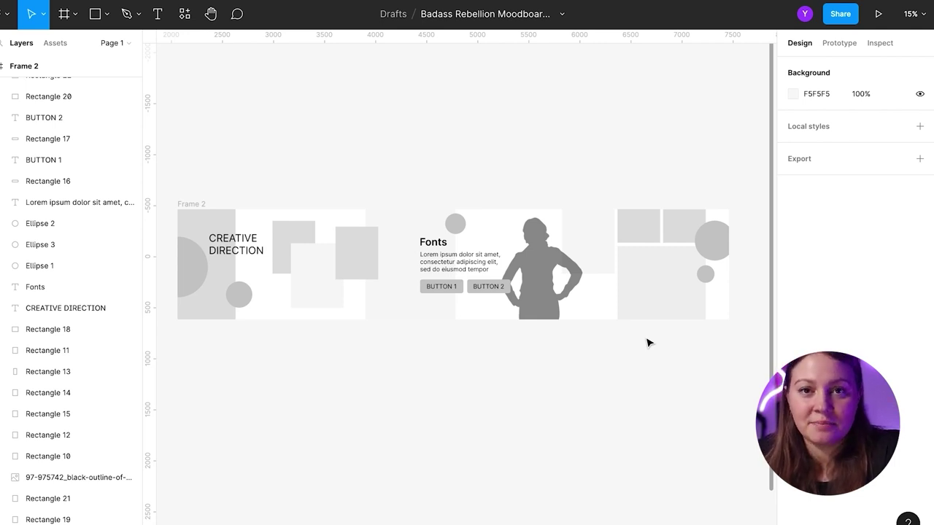
# Step: Pan right and down until Badass Rebellion Stylescapes 1, 2 and 3 fill the canvas
pyautogui.hscroll(10, 649, 343)
pyautogui.scroll(-2, 648, 343)
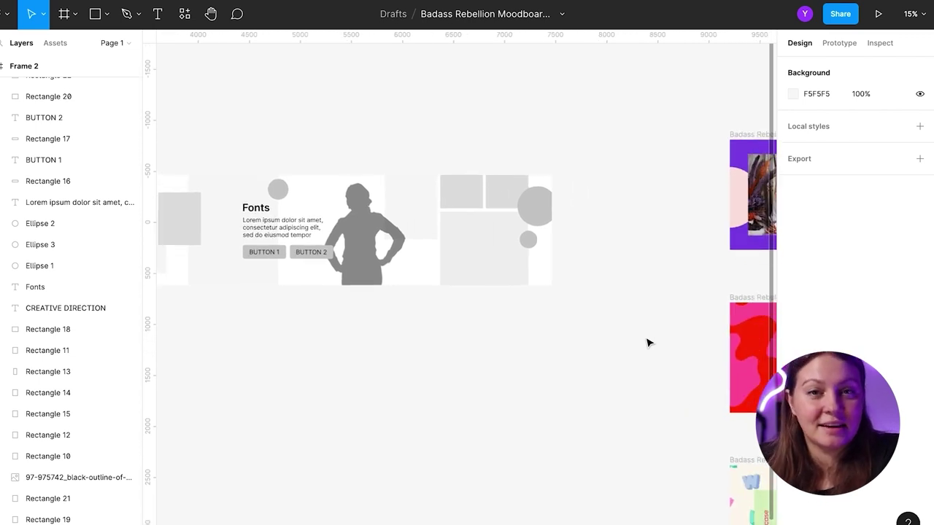
pyautogui.hscroll(8, 649, 343)
pyautogui.scroll(-1, 649, 343)
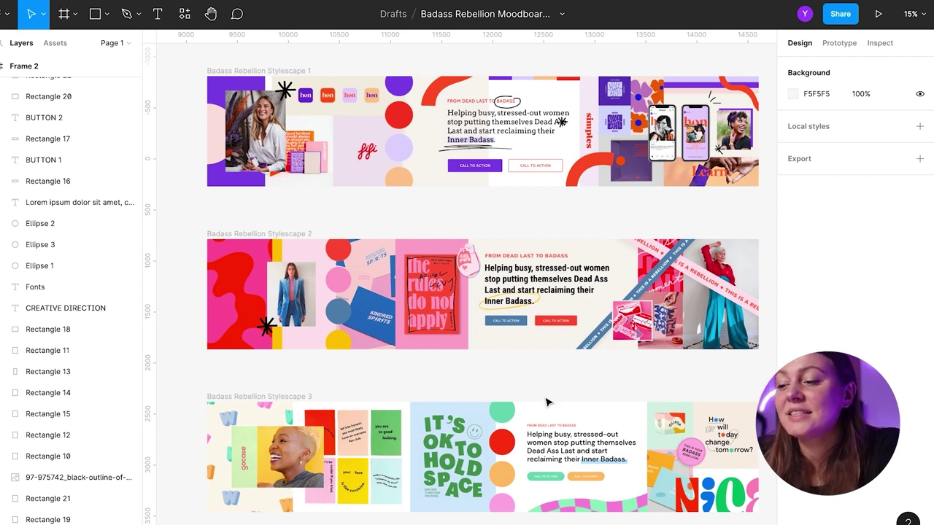
# Step: Zoom to 30% and tour across Stylescapes 1, 2 and 3
pyautogui.scroll(5, 431, 288)
pyautogui.hscroll(-2, 430, 289)
pyautogui.scroll(5, 440, 292)
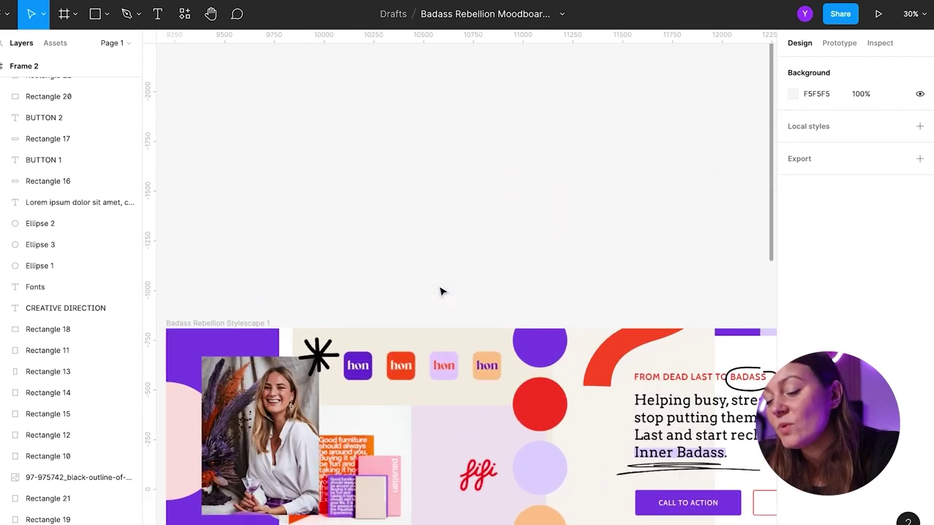
pyautogui.hscroll(6, 441, 291)
pyautogui.scroll(-1, 440, 290)
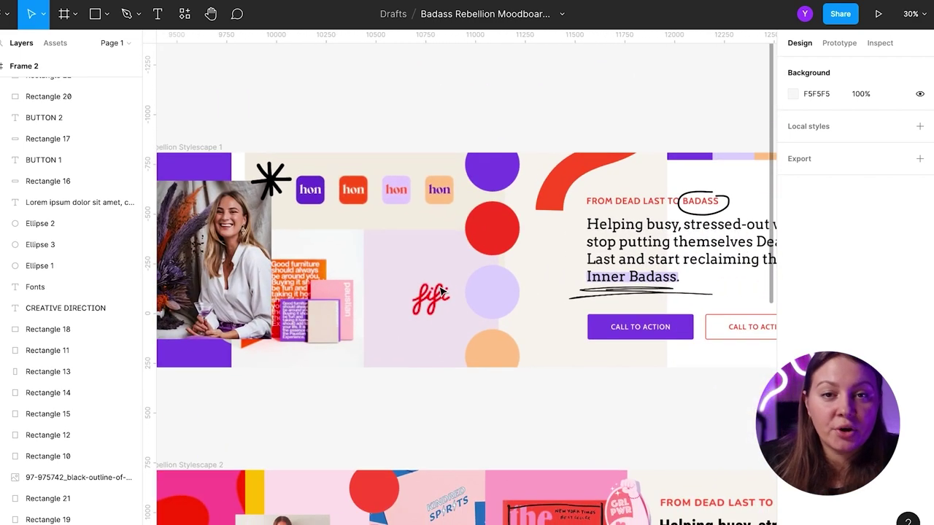
pyautogui.hscroll(7, 441, 290)
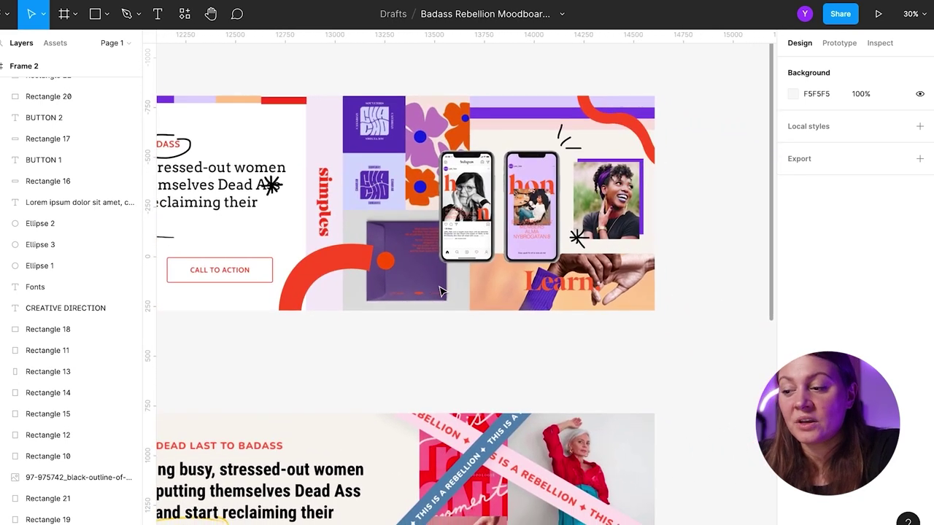
pyautogui.hscroll(-11, 441, 292)
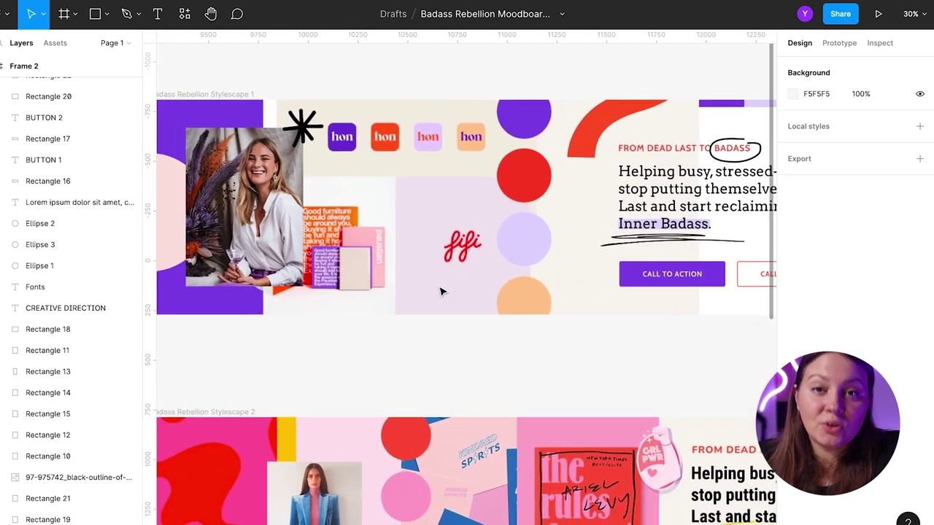
pyautogui.hscroll(-2, 441, 292)
pyautogui.hscroll(1, 441, 291)
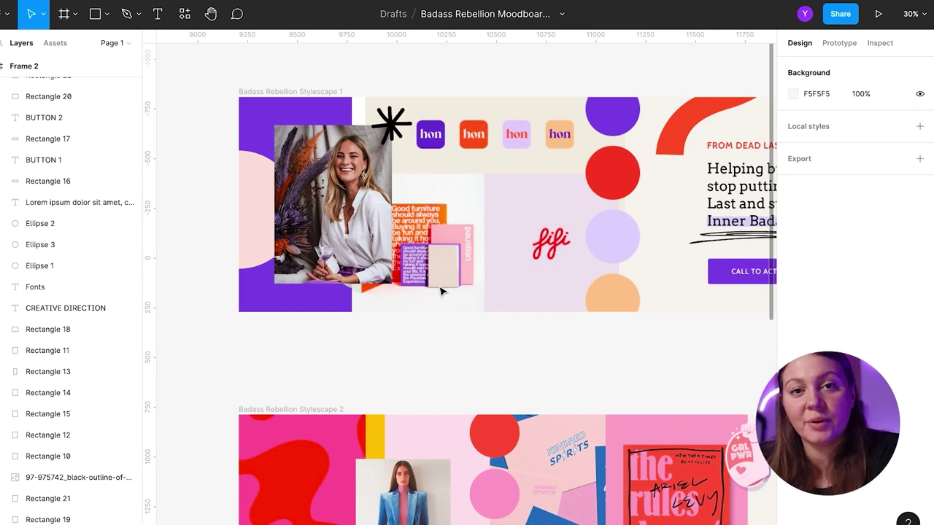
# Step: Return to Stylescape 1's portrait photo, 'hon' logo tiles and stacked colour circles
pyautogui.scroll(-8, 440, 291)
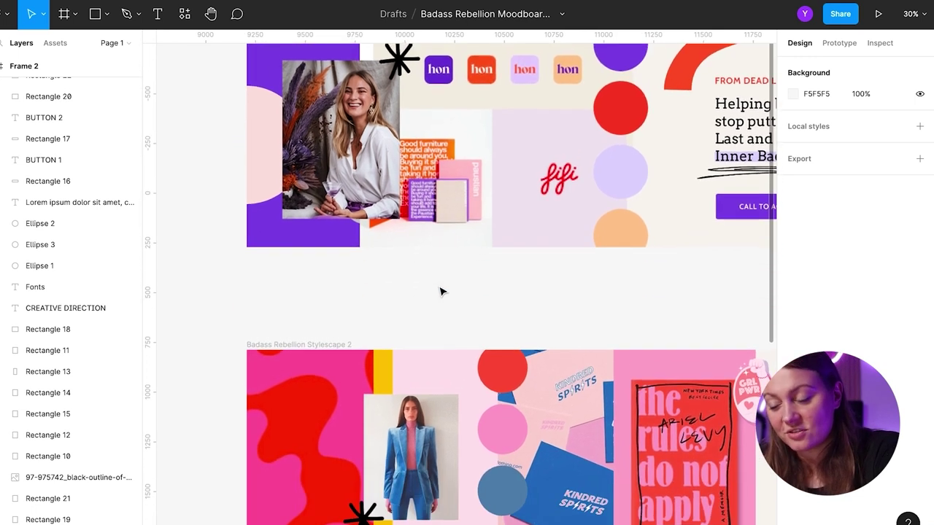
pyautogui.scroll(-15, 440, 292)
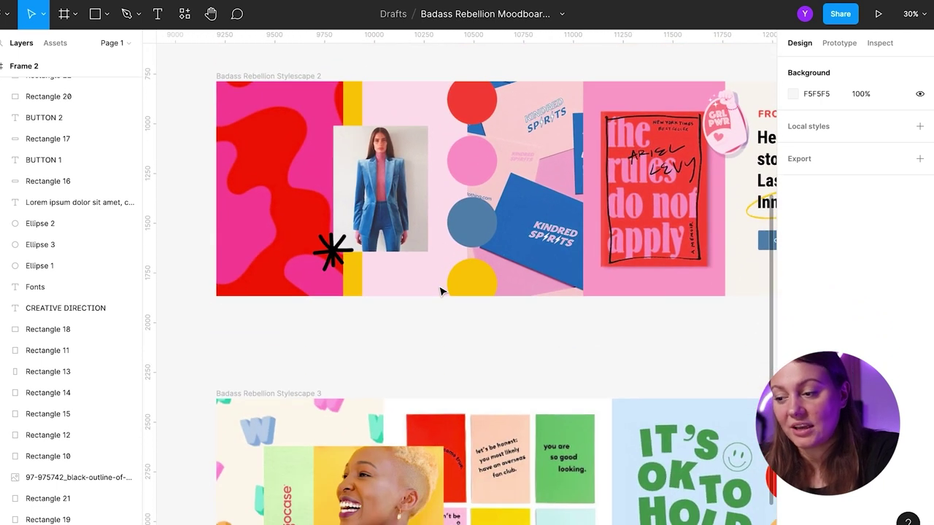
pyautogui.scroll(20, 440, 292)
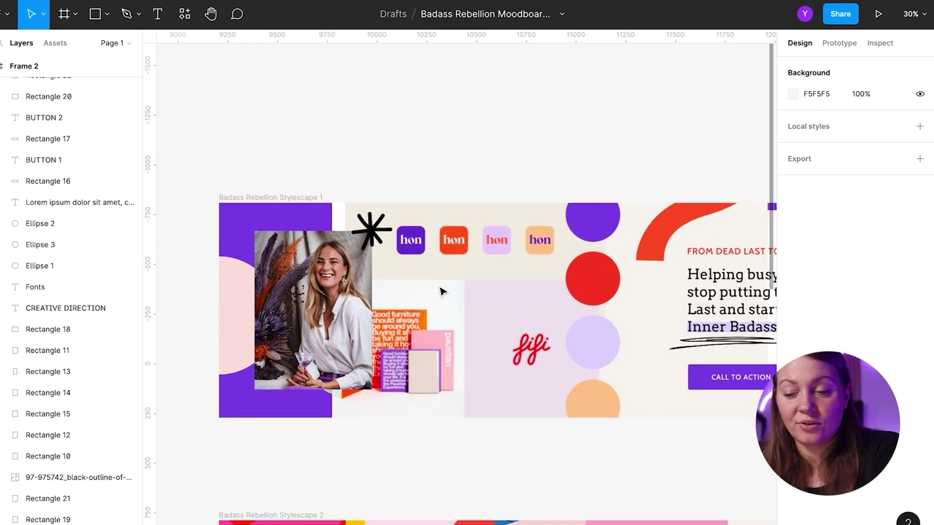
pyautogui.scroll(-1, 440, 291)
pyautogui.hscroll(-1, 440, 292)
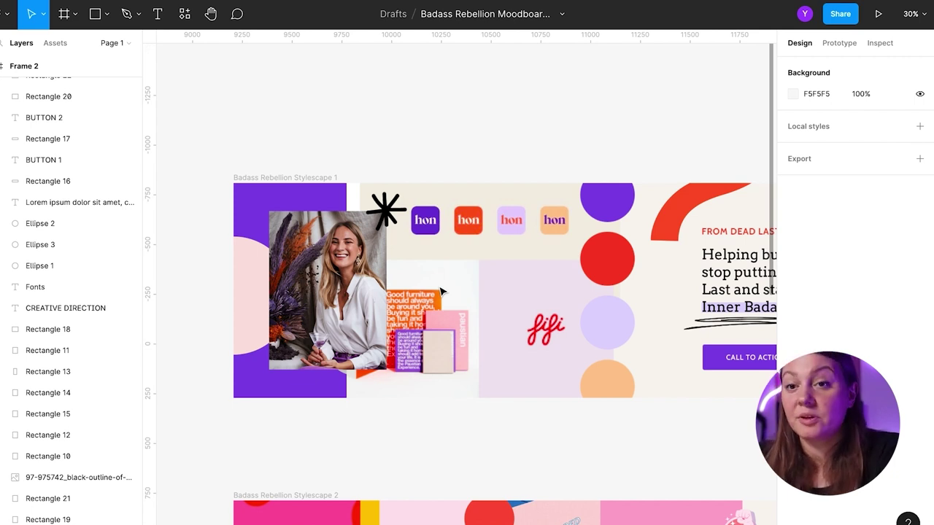
pyautogui.hscroll(15, 441, 292)
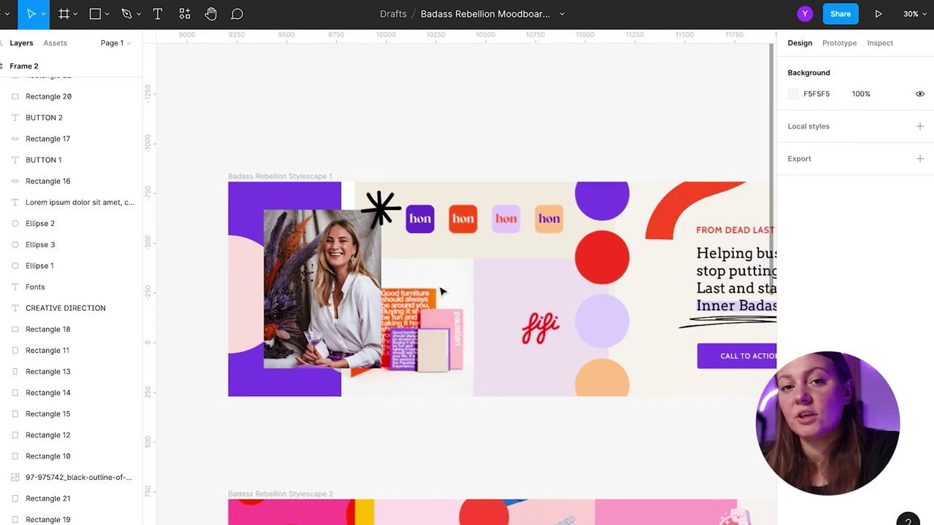
pyautogui.hscroll(-8, 441, 292)
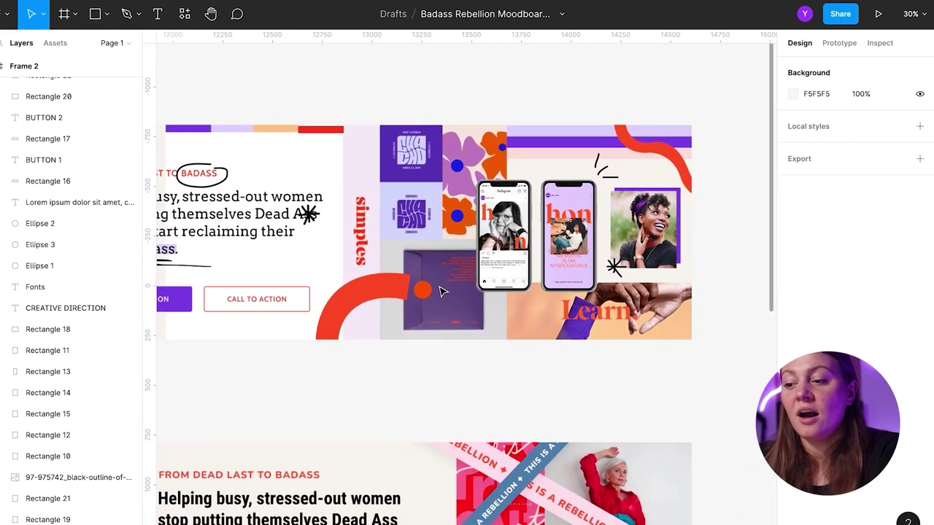
pyautogui.hscroll(-8, 441, 291)
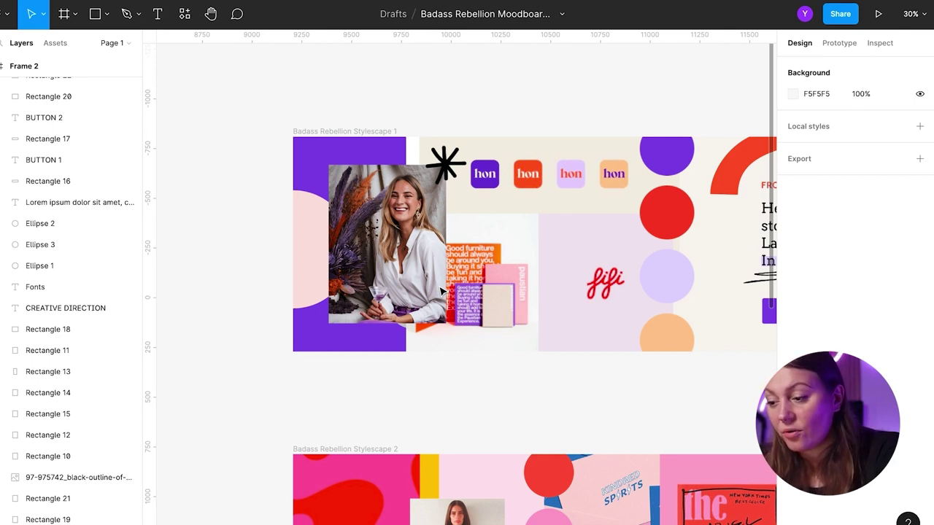
# Step: Examine Stylescape 1's headline, CALL TO ACTION buttons, phone mockups and 'Learn' artwork
pyautogui.hscroll(5, 472, 254)
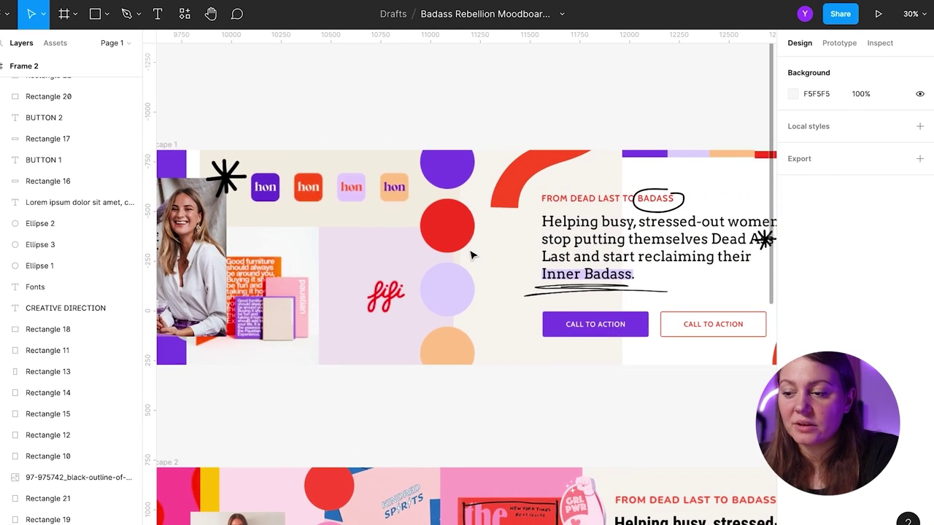
pyautogui.scroll(-1, 472, 255)
pyautogui.hscroll(1, 472, 255)
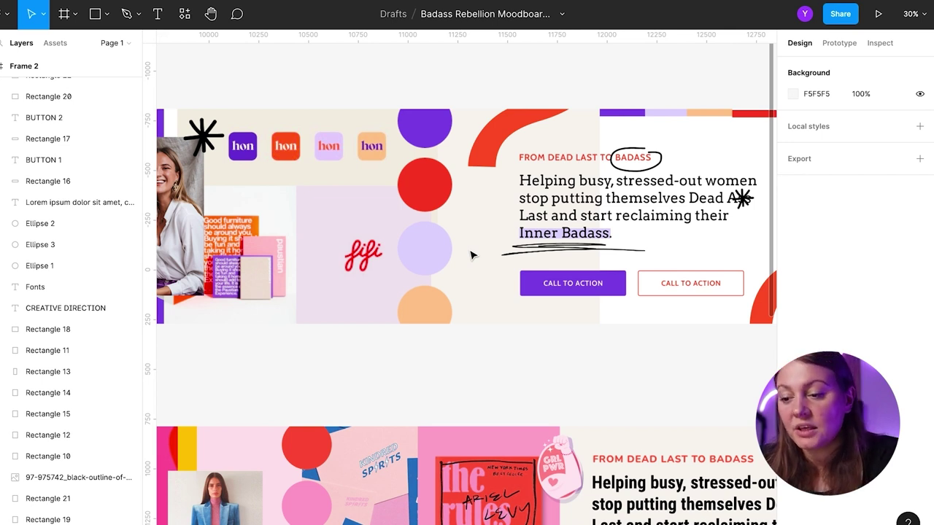
pyautogui.scroll(1, 472, 254)
pyautogui.hscroll(-1, 471, 255)
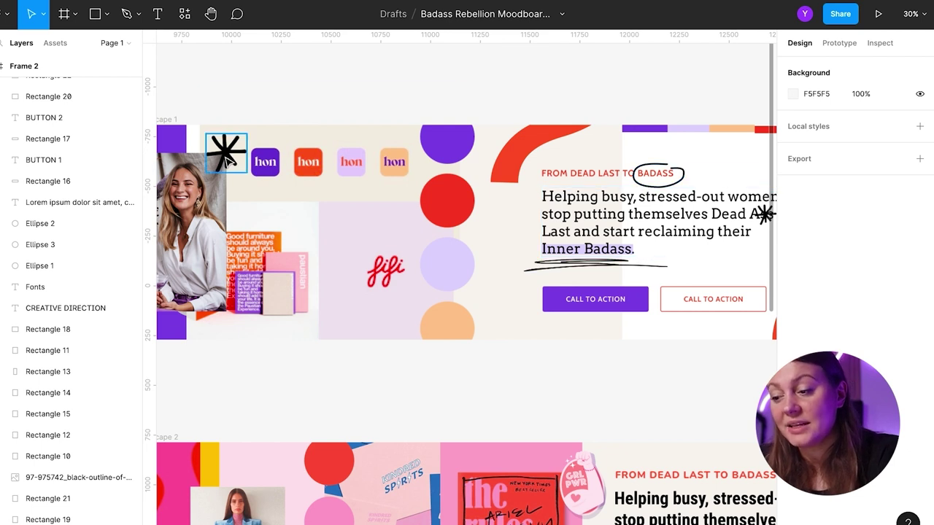
pyautogui.hscroll(5, 701, 243)
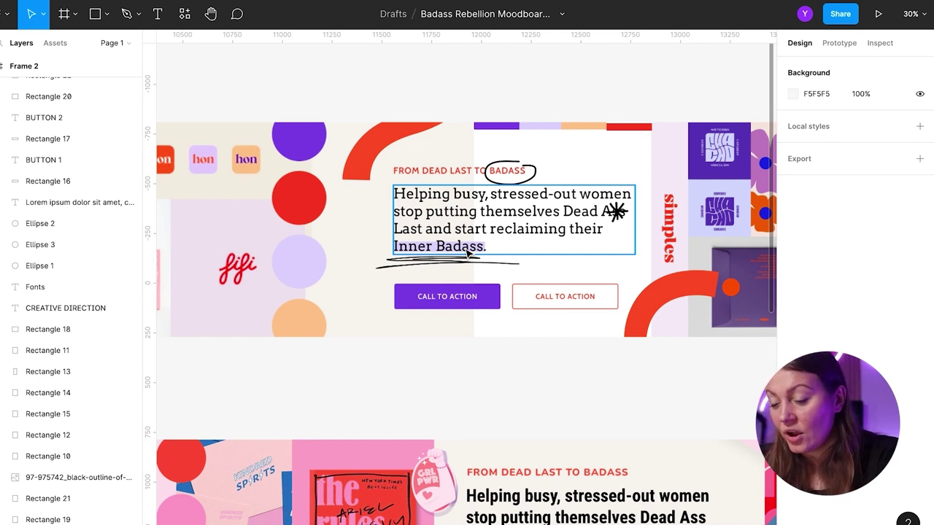
pyautogui.hscroll(5, 467, 253)
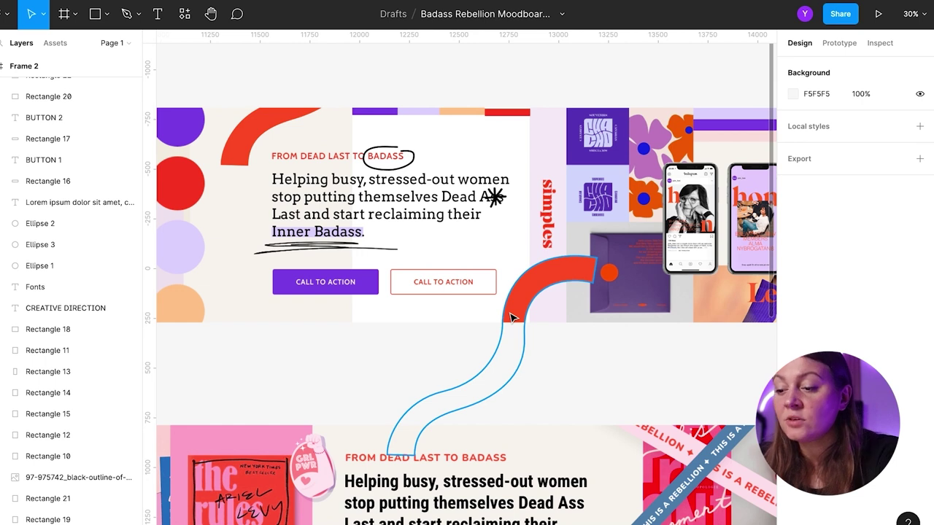
pyautogui.hscroll(5, 511, 317)
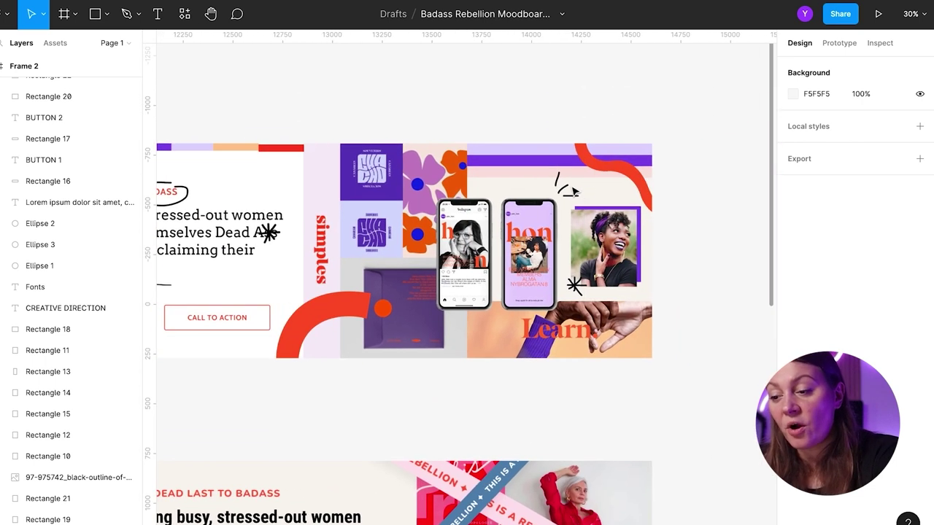
pyautogui.scroll(5, 359, 184)
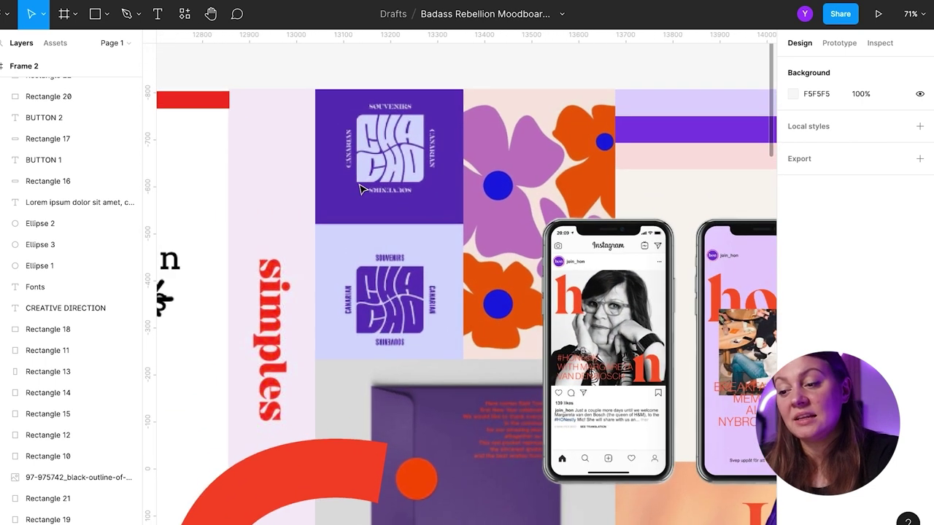
pyautogui.scroll(-3, 382, 229)
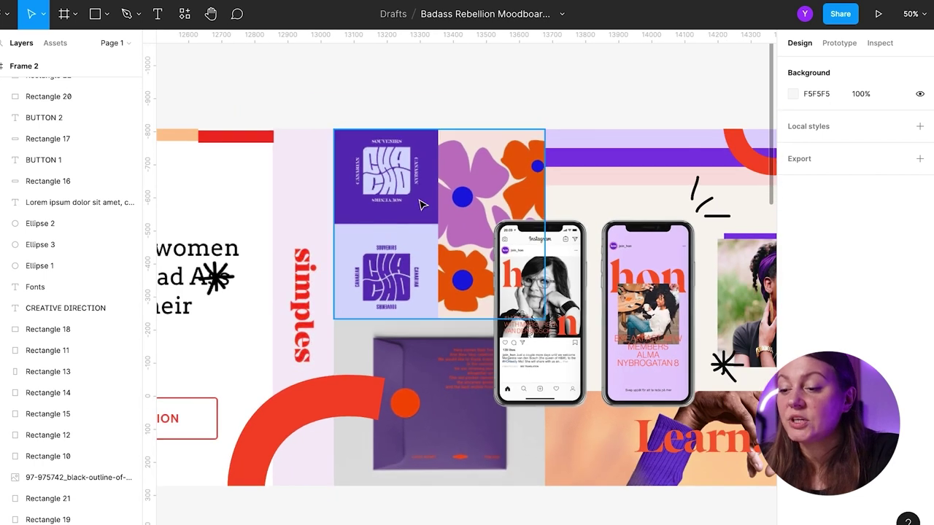
pyautogui.hscroll(3, 491, 195)
pyautogui.scroll(-2, 491, 196)
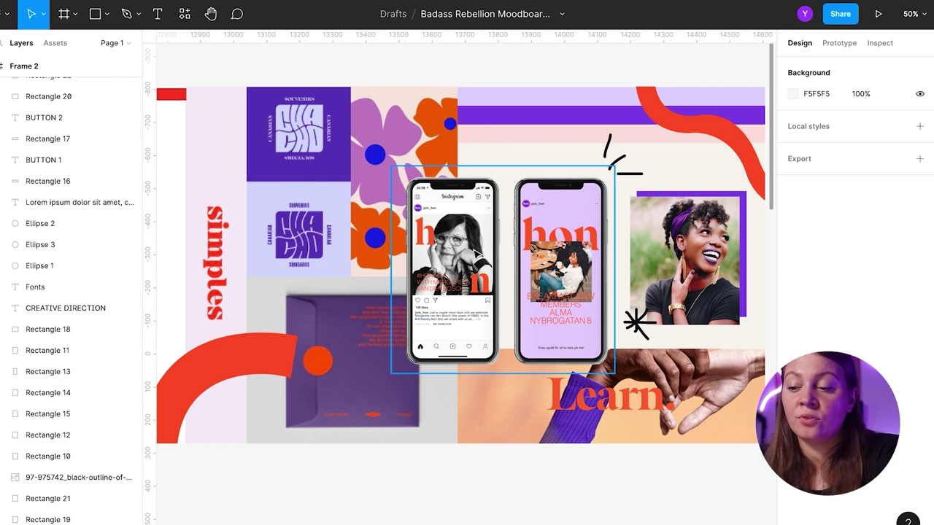
pyautogui.hscroll(5, 478, 252)
pyautogui.scroll(-2, 478, 252)
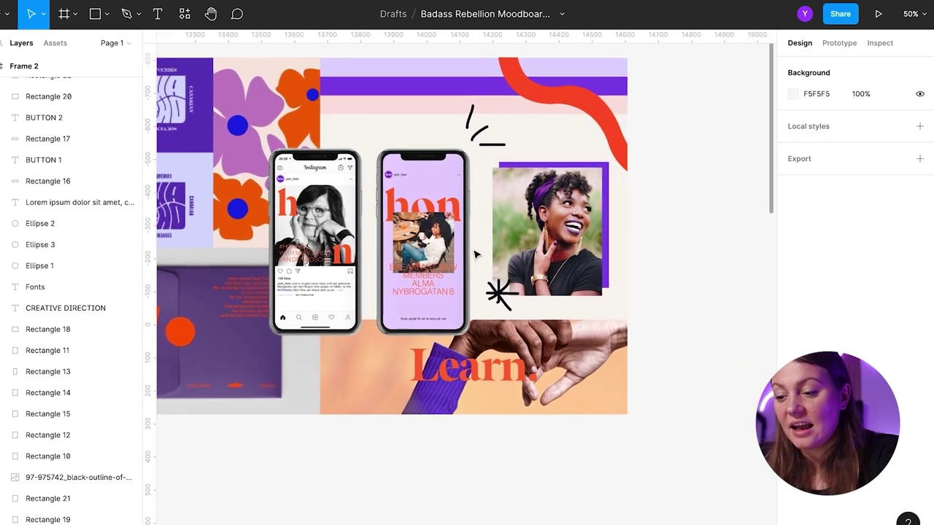
pyautogui.scroll(-5, 557, 259)
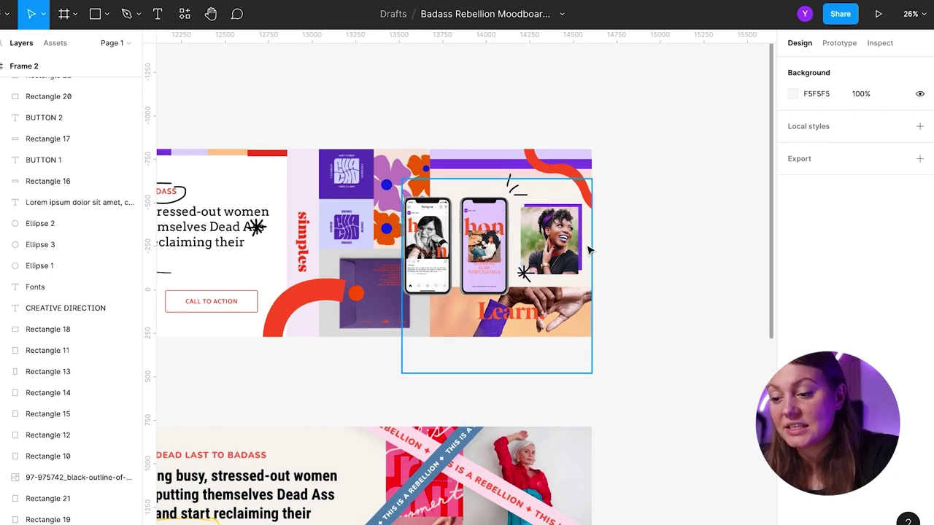
# Step: Zoom out to about 15% to show all three stylescapes together
pyautogui.hscroll(-1, 589, 250)
pyautogui.scroll(1, 590, 250)
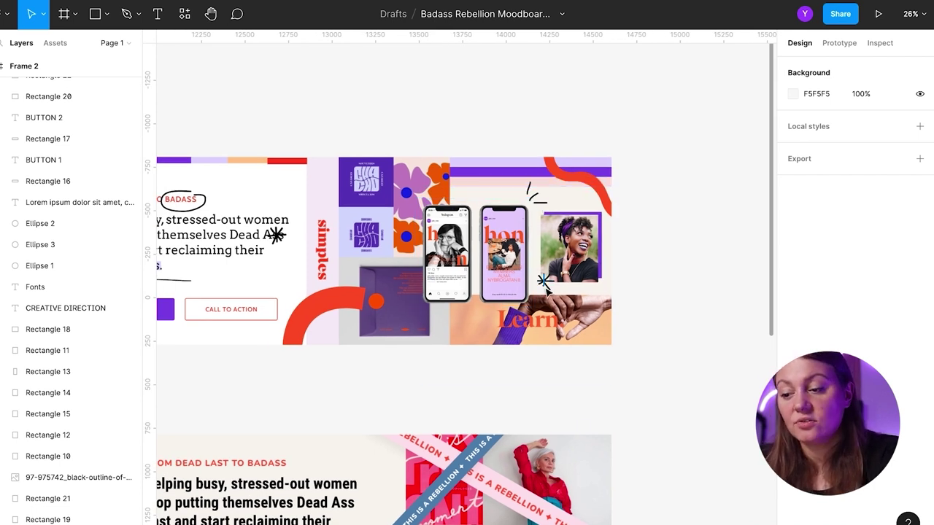
pyautogui.hscroll(-10, 546, 289)
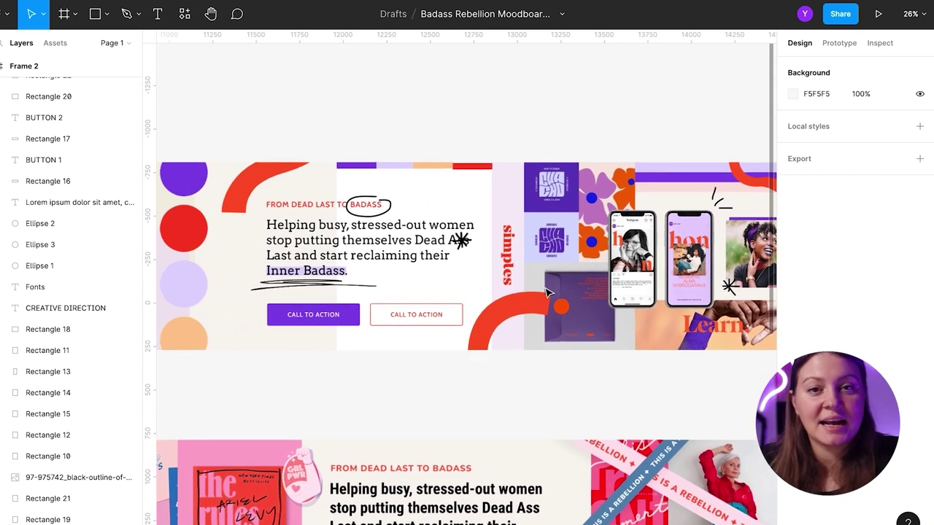
pyautogui.hscroll(-3, 547, 292)
pyautogui.scroll(-5, 547, 292)
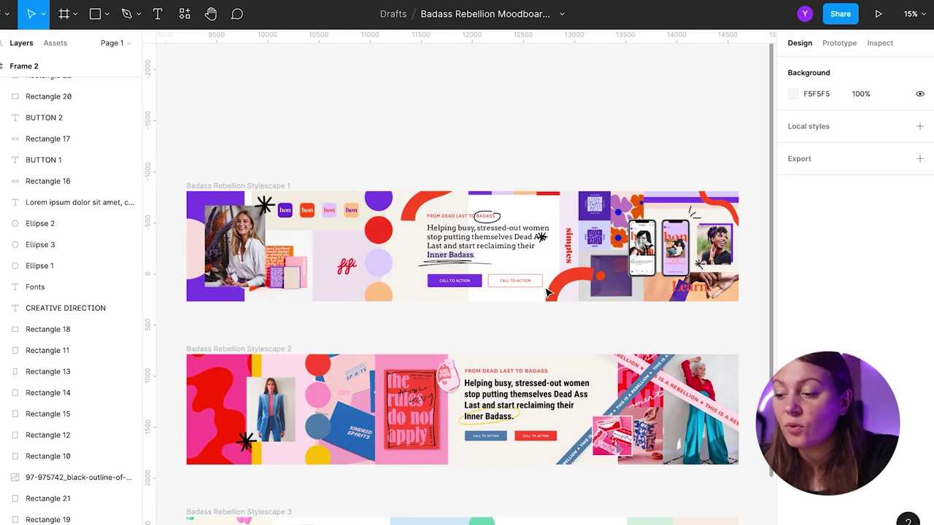
# Step: Zoom to about 35% on Stylescape 2's blazer portrait, colour circles and Kindred Spirits cards
pyautogui.scroll(-5, 549, 293)
pyautogui.hscroll(-4, 549, 294)
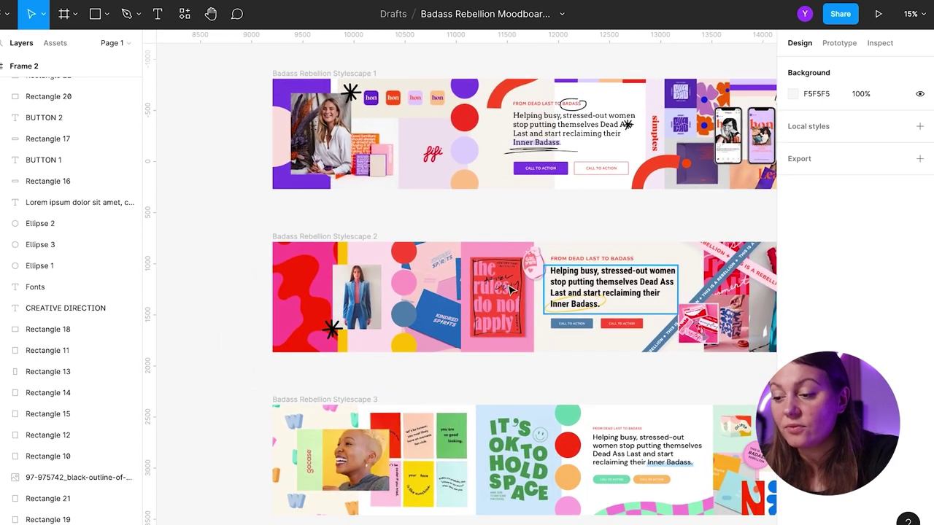
pyautogui.scroll(2, 332, 353)
pyautogui.scroll(-1, 332, 352)
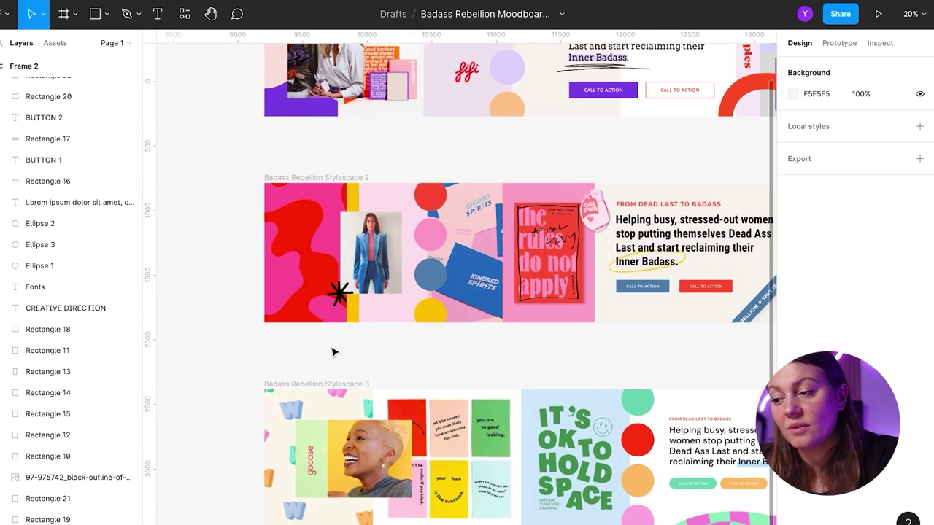
pyautogui.scroll(3, 332, 353)
pyautogui.scroll(2, 332, 353)
pyautogui.hscroll(1, 332, 353)
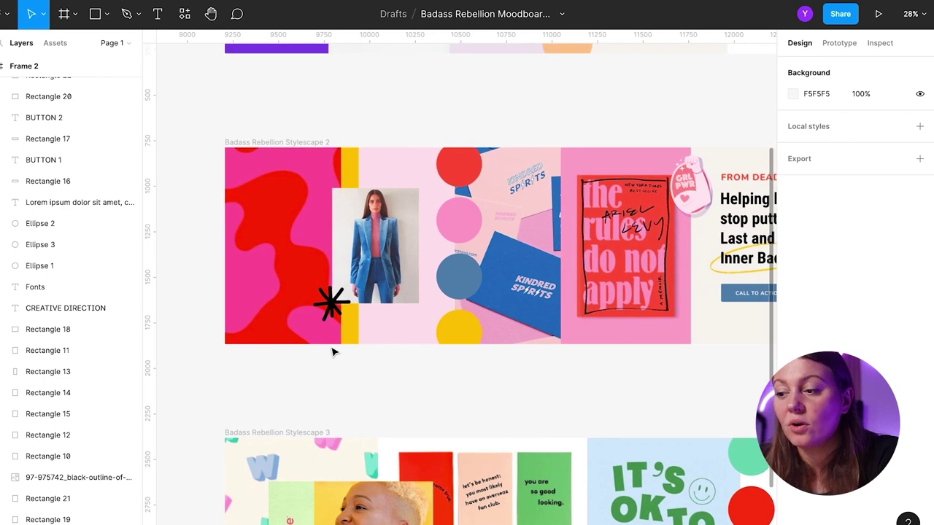
pyautogui.hscroll(10, 332, 352)
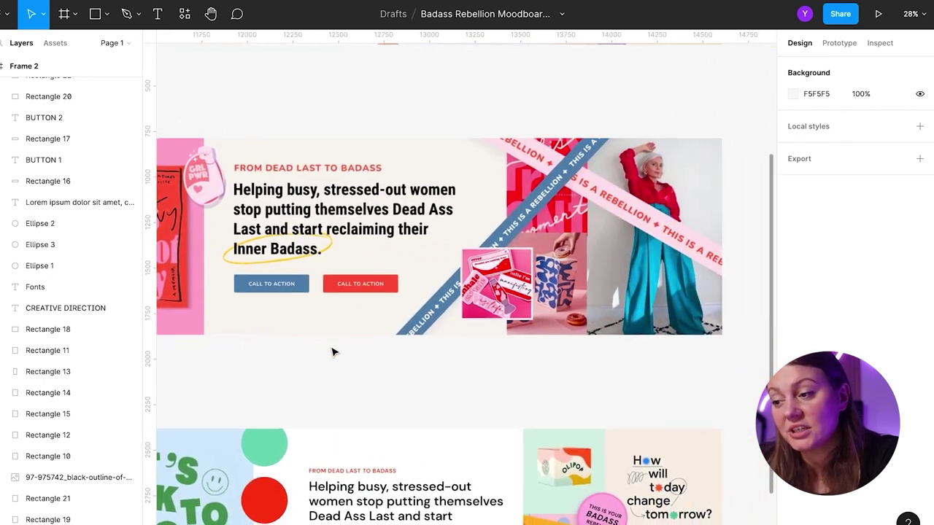
pyautogui.hscroll(-10, 332, 353)
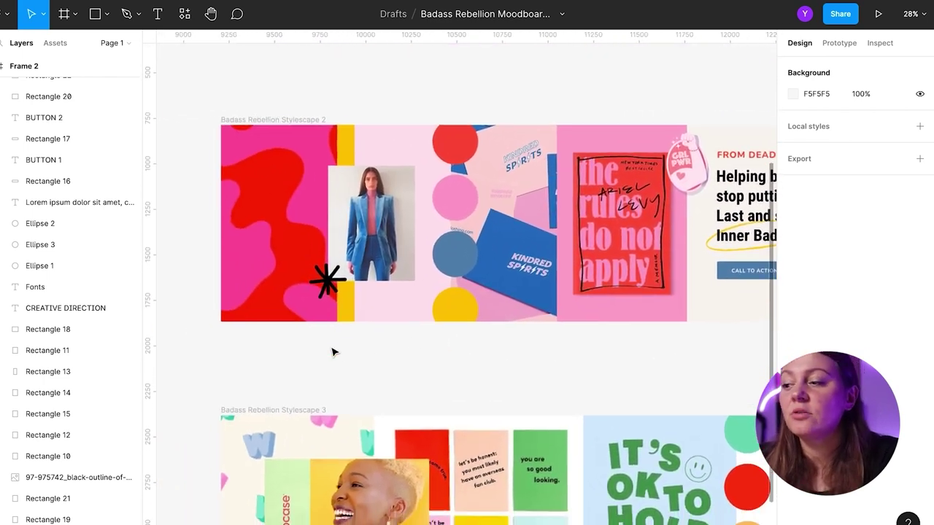
pyautogui.scroll(3, 332, 352)
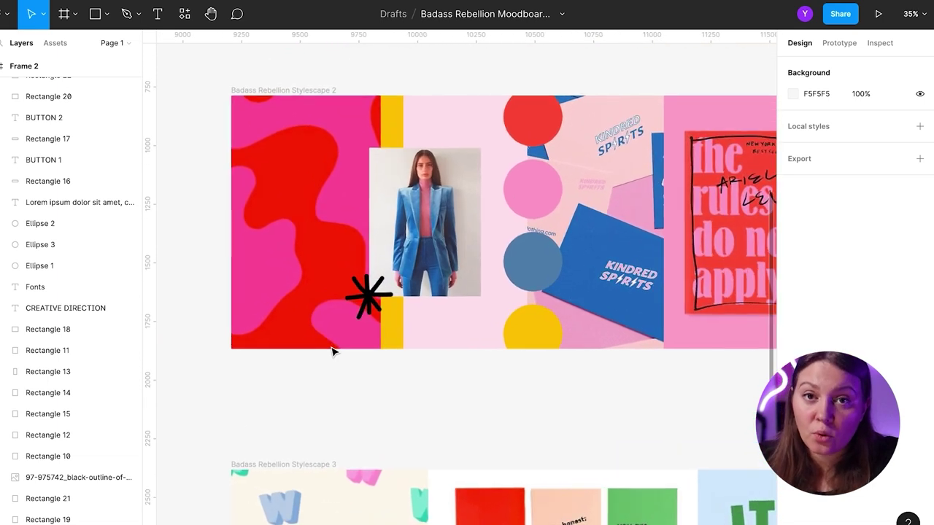
pyautogui.scroll(2, 332, 353)
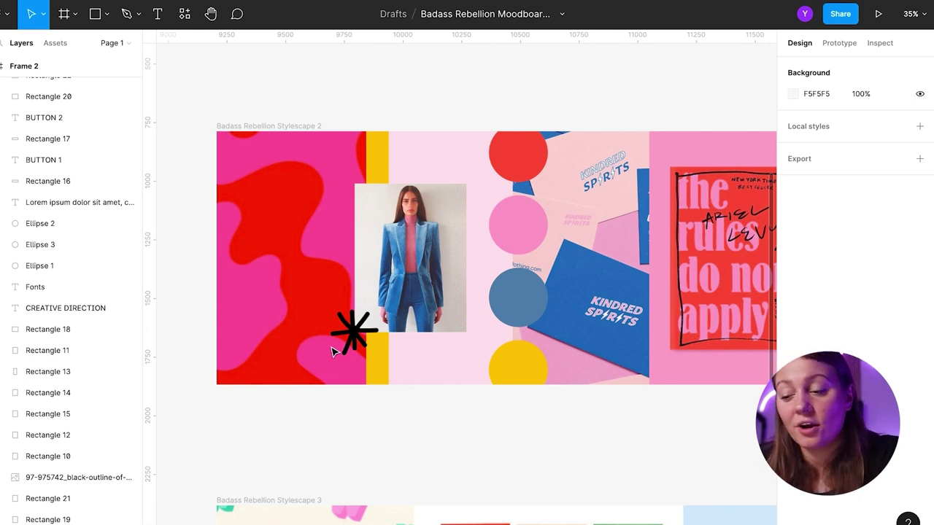
# Step: Check Stylescape 2's red and blue palette circles, confirming the blue fill is 5C80A9
pyautogui.click(519, 173)
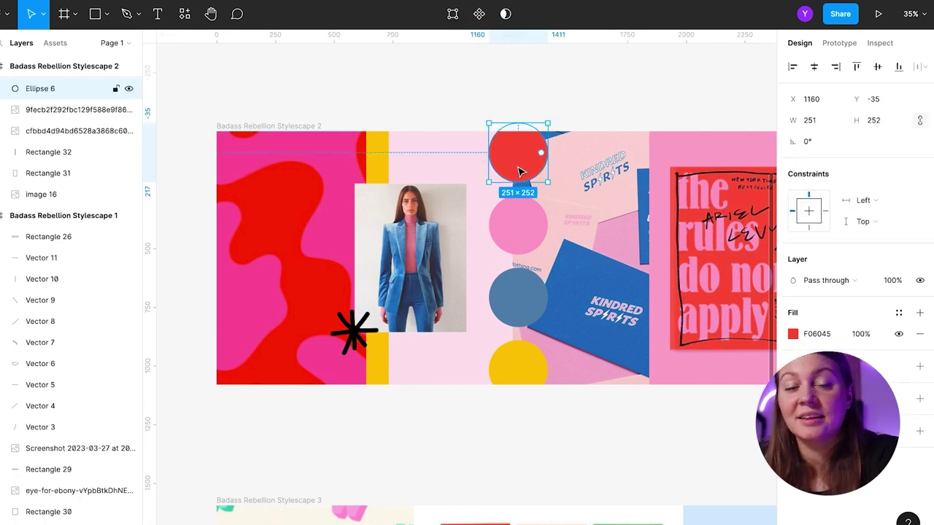
pyautogui.click(523, 321)
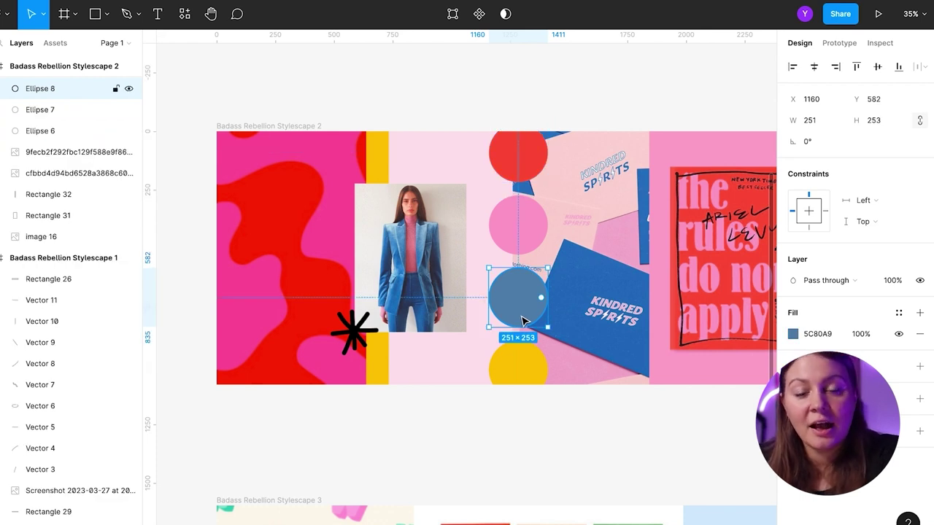
pyautogui.hscroll(5, 522, 321)
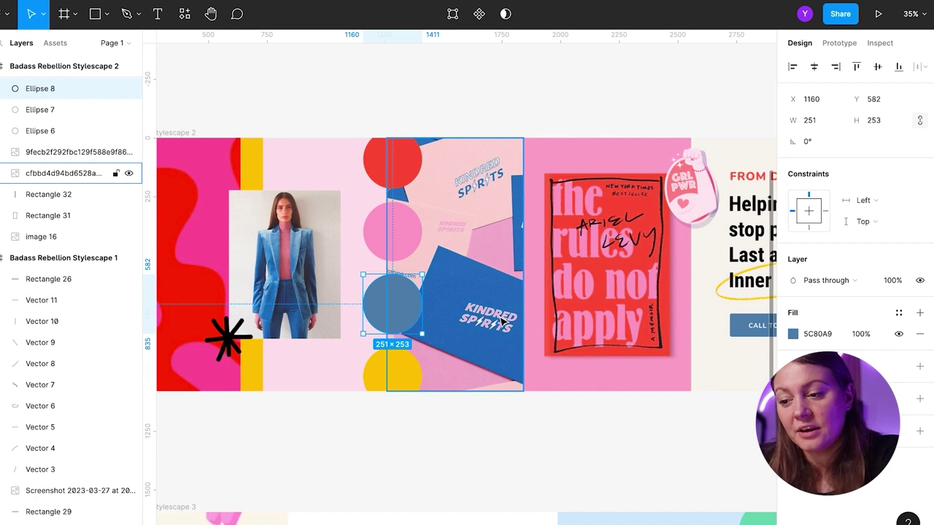
# Step: Move to Stylescape 2's headline, CALL TO ACTION buttons and 'This is a rebellion' ribbons
pyautogui.hscroll(10, 500, 321)
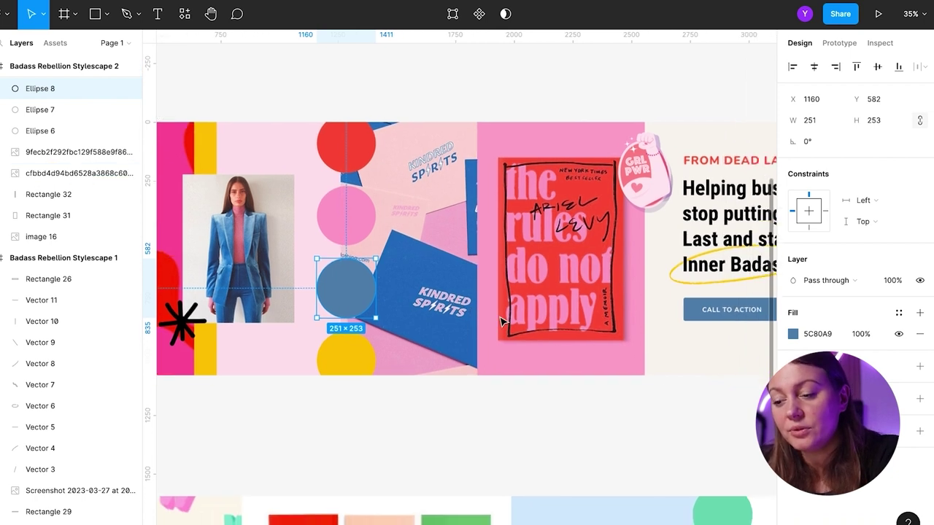
pyautogui.hscroll(2, 501, 321)
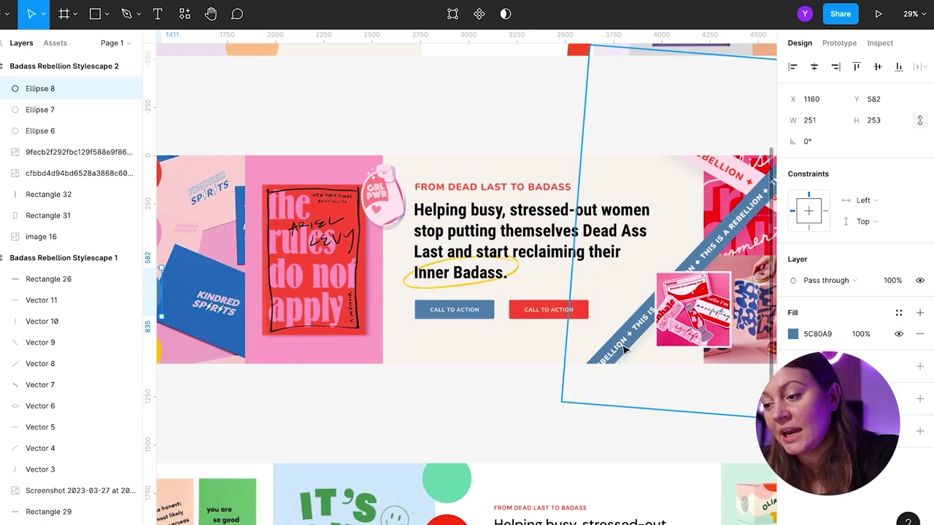
pyautogui.hscroll(3, 622, 350)
pyautogui.hscroll(-4, 624, 351)
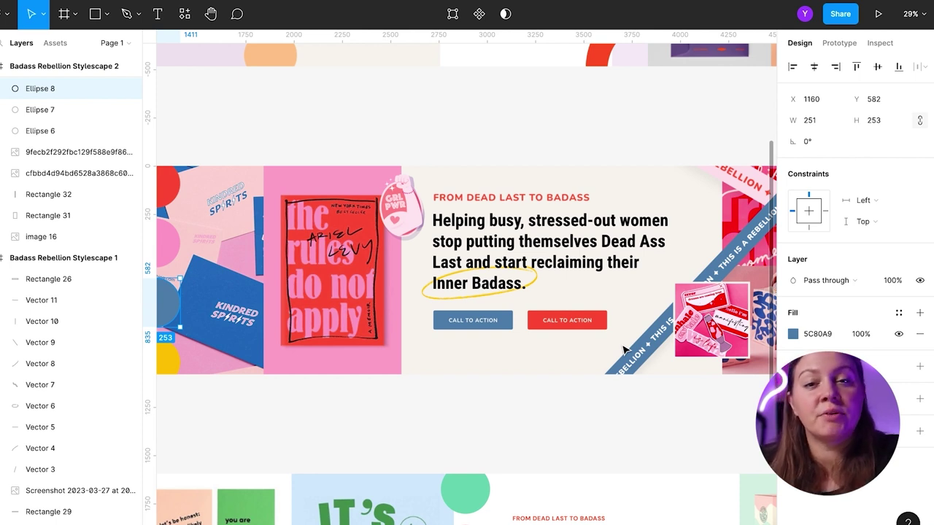
pyautogui.hscroll(3, 624, 350)
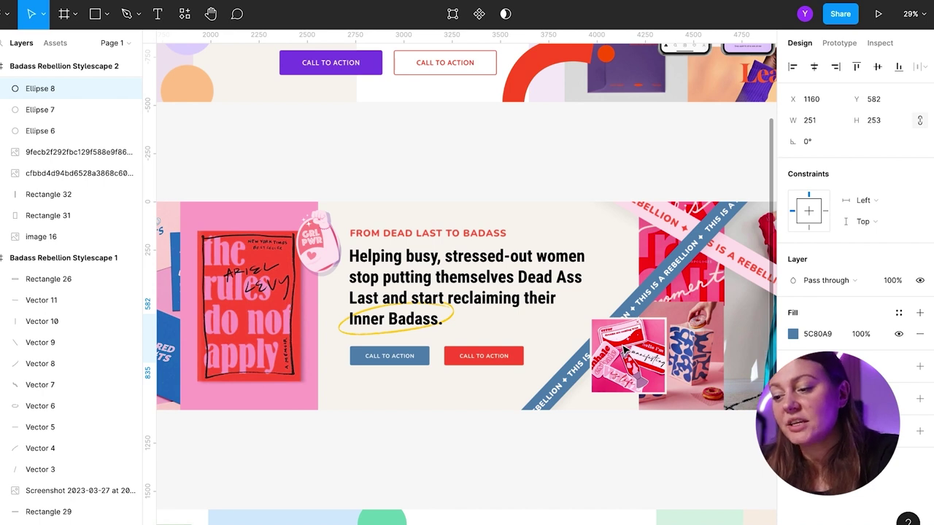
pyautogui.scroll(5, 324, 245)
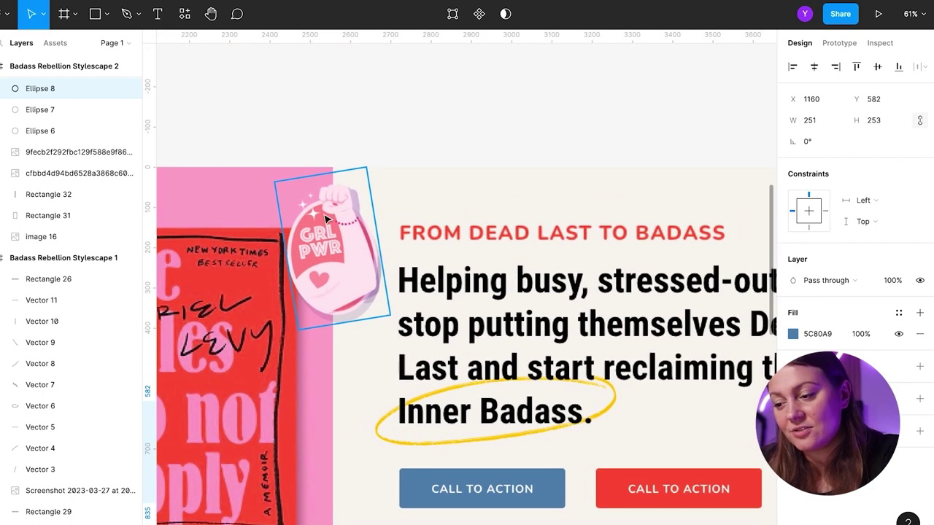
pyautogui.scroll(-5, 360, 276)
pyautogui.hscroll(10, 360, 276)
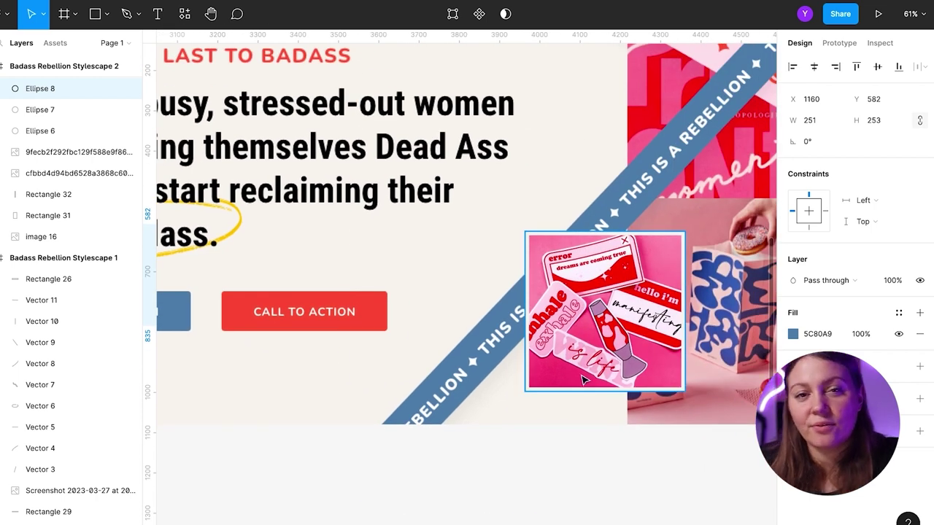
pyautogui.scroll(-3, 584, 379)
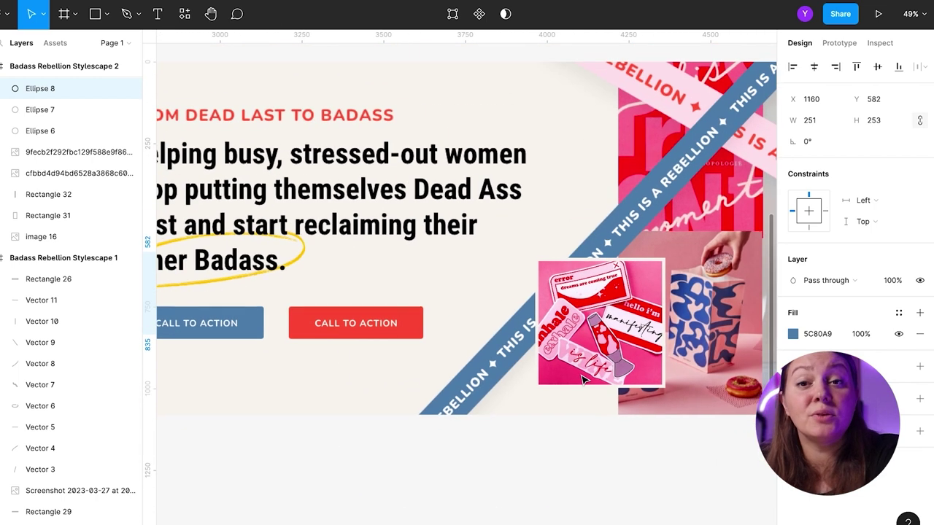
pyautogui.scroll(-4, 584, 380)
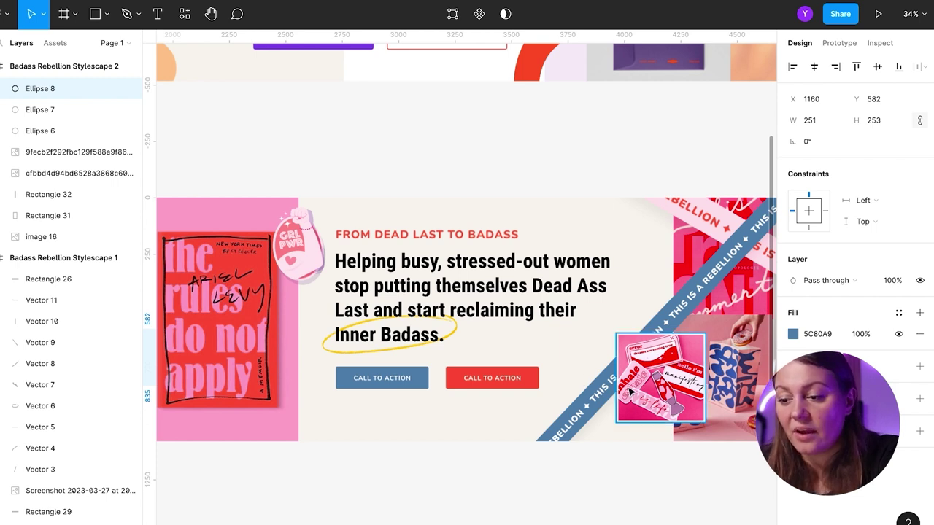
pyautogui.hscroll(5, 543, 246)
pyautogui.hscroll(3, 723, 325)
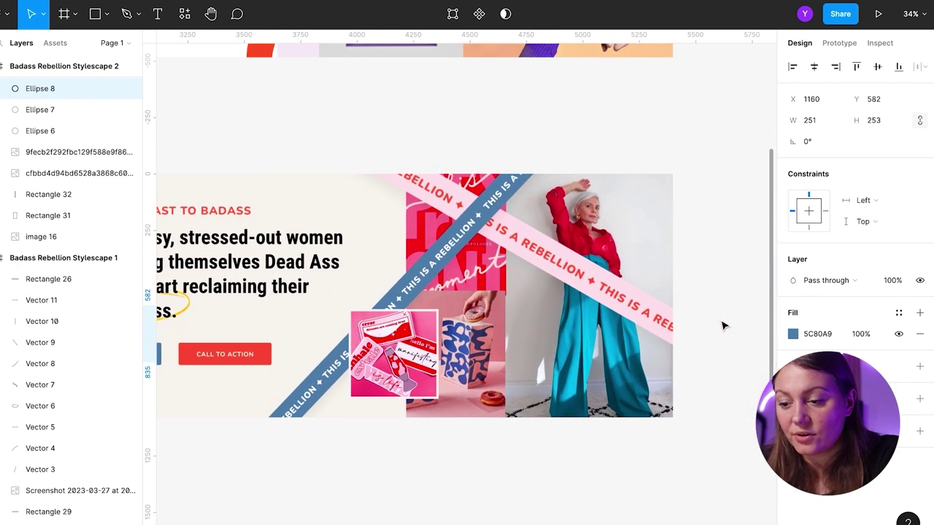
pyautogui.scroll(-3, 723, 325)
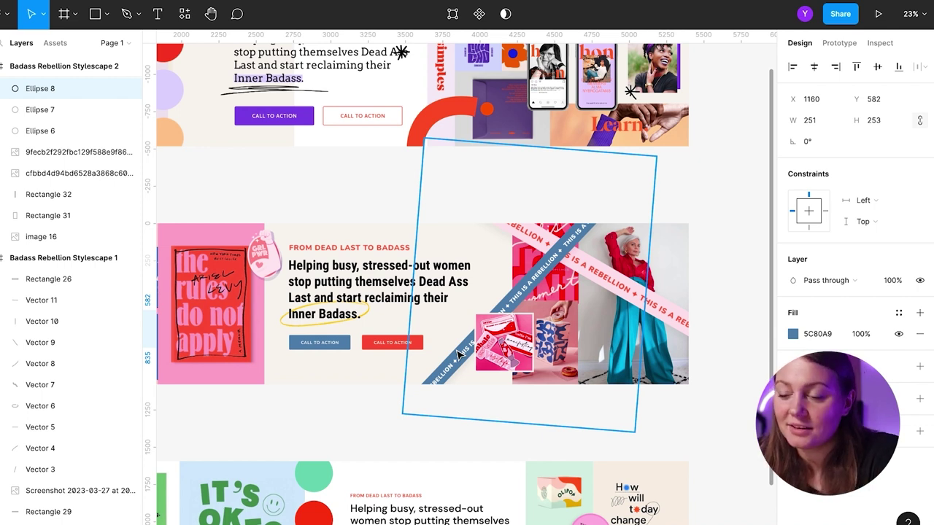
pyautogui.hscroll(-10, 458, 356)
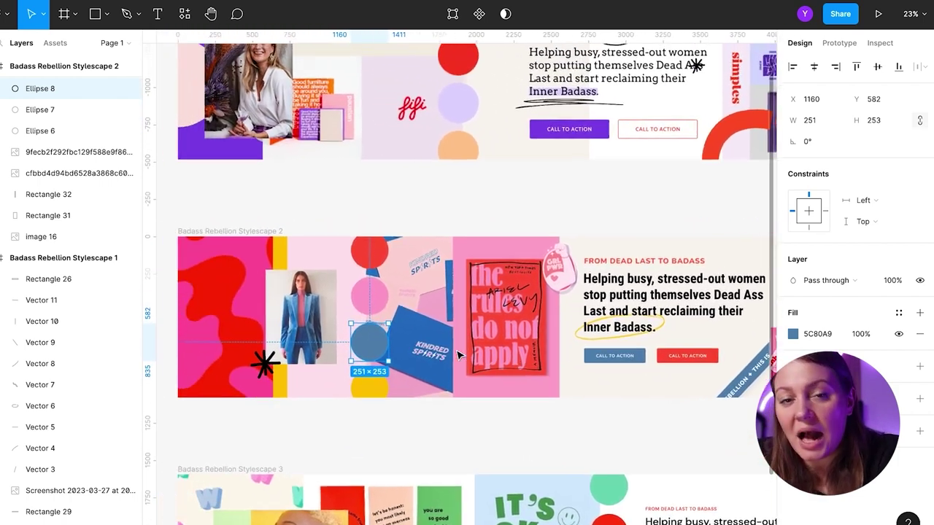
pyautogui.hscroll(-2, 458, 355)
pyautogui.scroll(1, 458, 355)
pyautogui.hscroll(6, 459, 356)
pyautogui.scroll(-2, 459, 355)
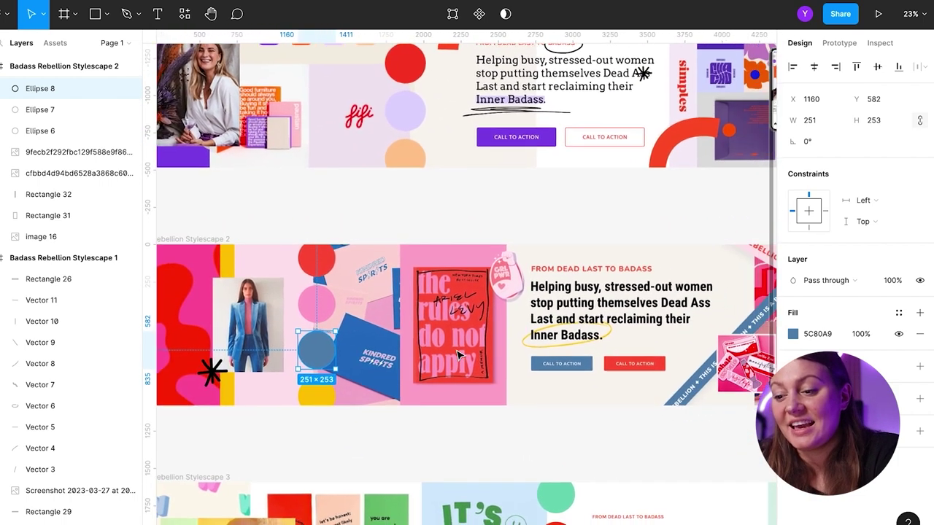
pyautogui.hscroll(4, 459, 355)
pyautogui.scroll(-1, 458, 355)
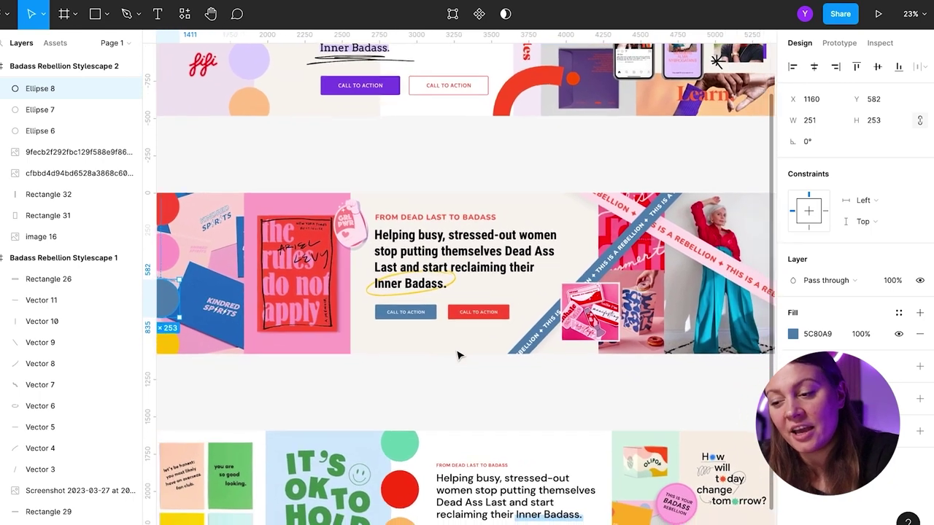
pyautogui.keyDown('ctrl'); pyautogui.scroll(1, 459, 355); pyautogui.keyUp('ctrl')
pyautogui.scroll(2, 459, 356)
pyautogui.hscroll(1, 459, 356)
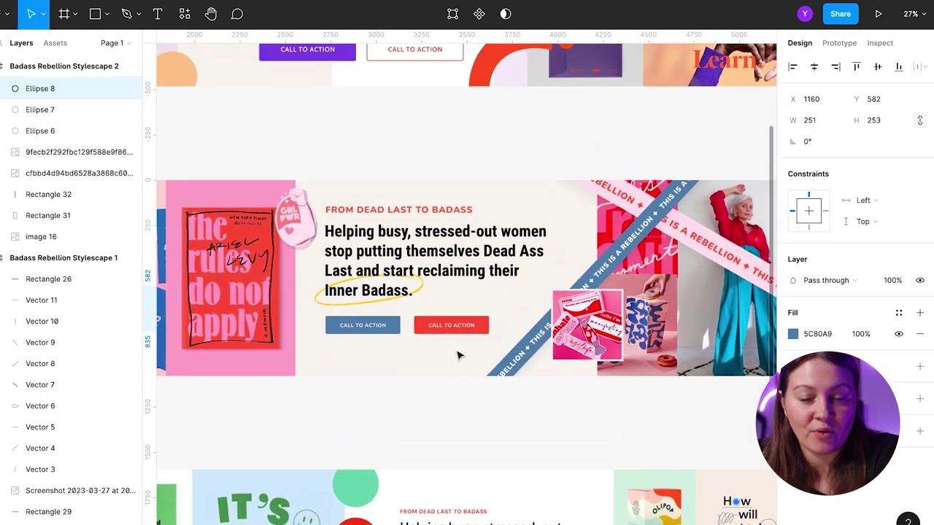
pyautogui.hscroll(-4, 458, 355)
pyautogui.scroll(-2, 459, 355)
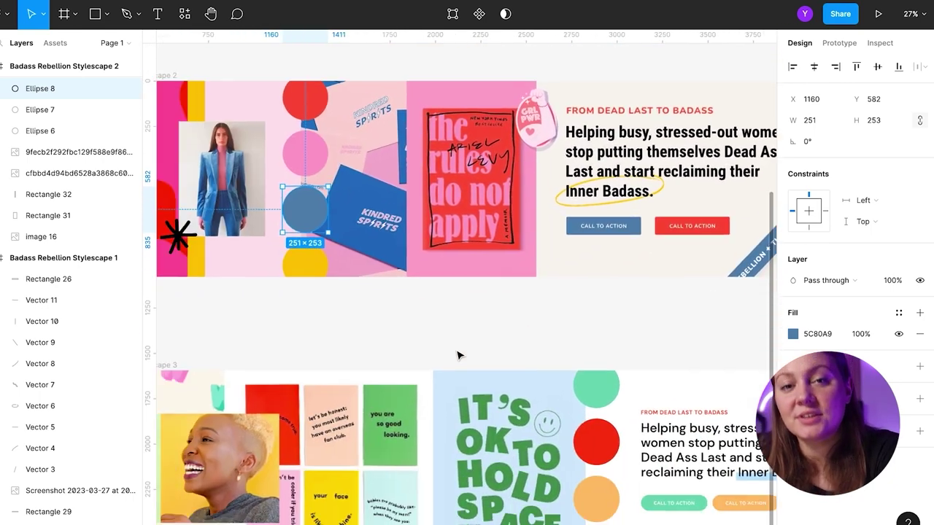
pyautogui.keyDown('ctrl'); pyautogui.scroll(-3, 458, 356); pyautogui.keyUp('ctrl')
pyautogui.hscroll(4, 458, 355)
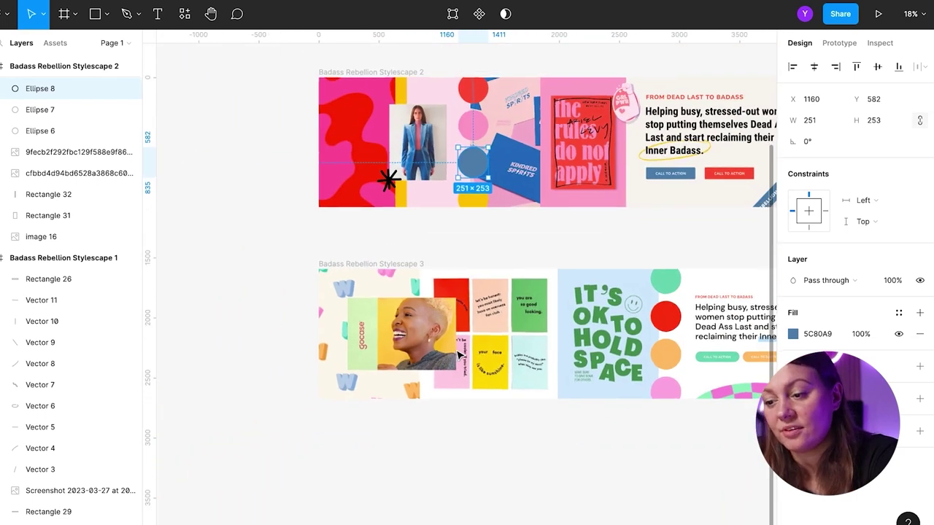
pyautogui.scroll(-1, 459, 356)
pyautogui.hscroll(3, 460, 355)
pyautogui.scroll(-1, 459, 356)
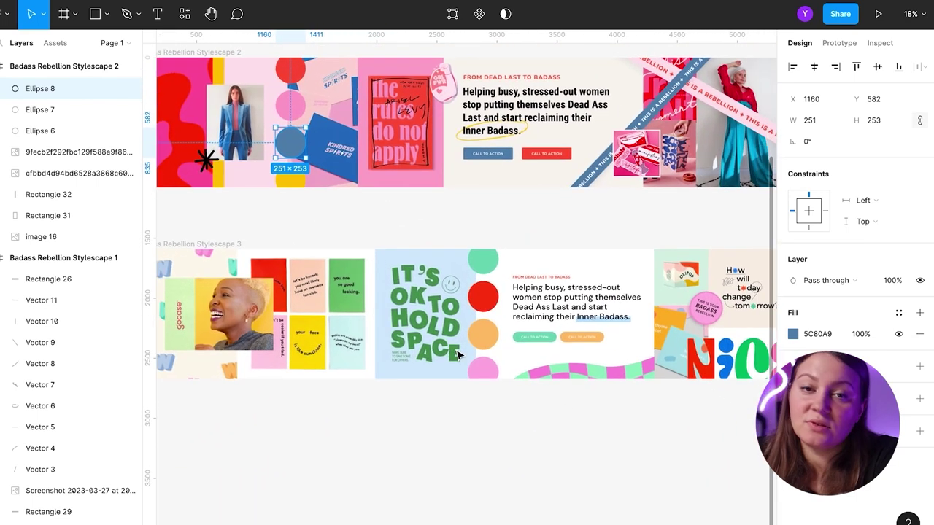
pyautogui.hscroll(-3, 457, 355)
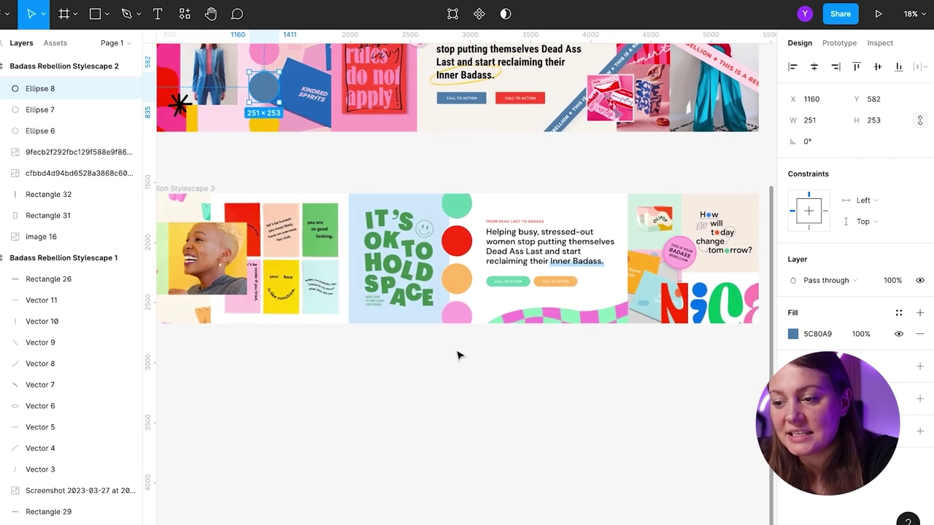
pyautogui.click(471, 204)
pyautogui.click(419, 248)
pyautogui.click(335, 229)
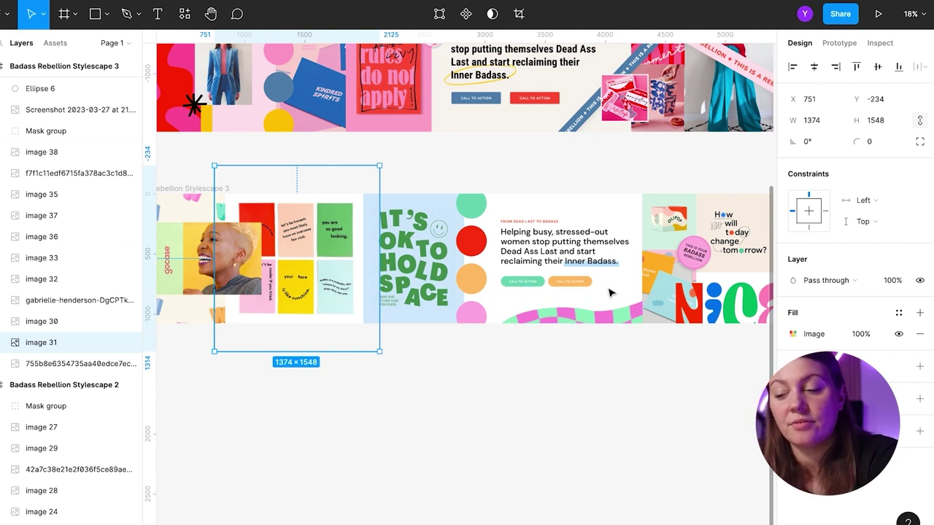
pyautogui.scroll(5, 577, 304)
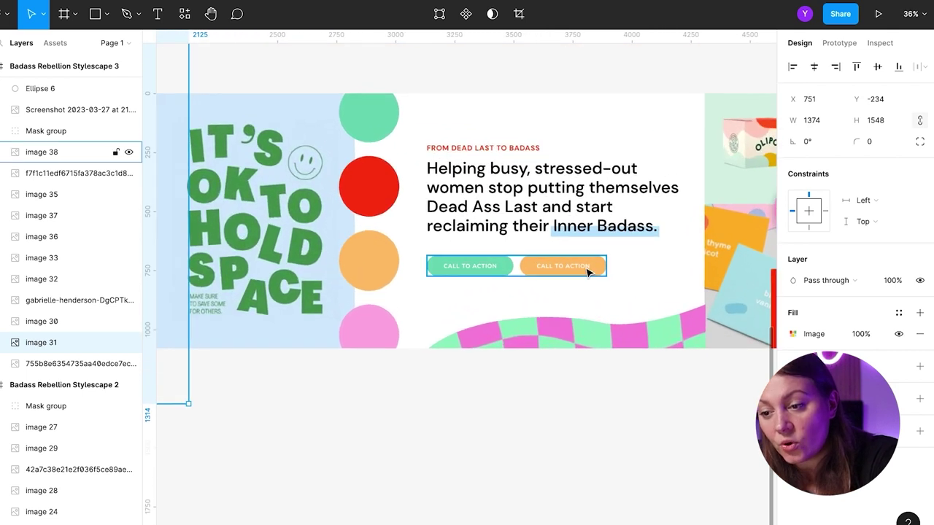
pyautogui.scroll(-4, 571, 291)
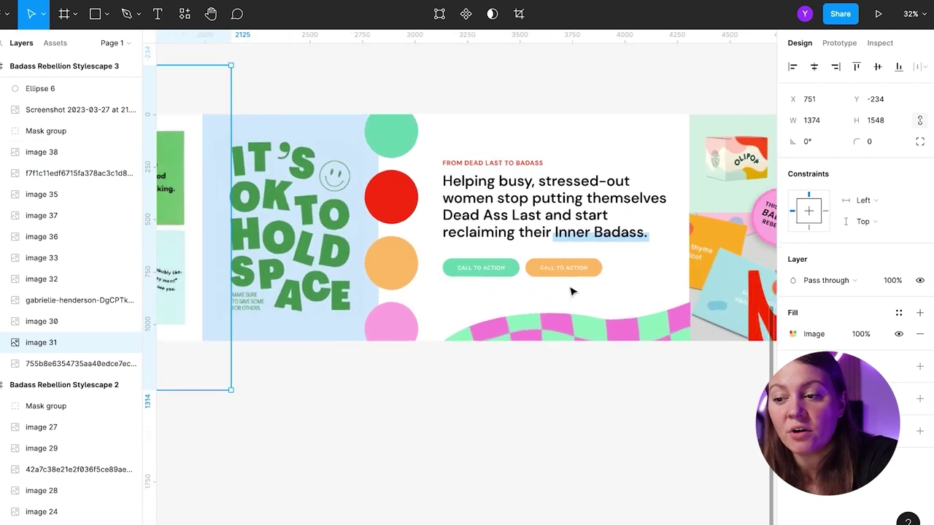
pyautogui.hscroll(-3, 572, 291)
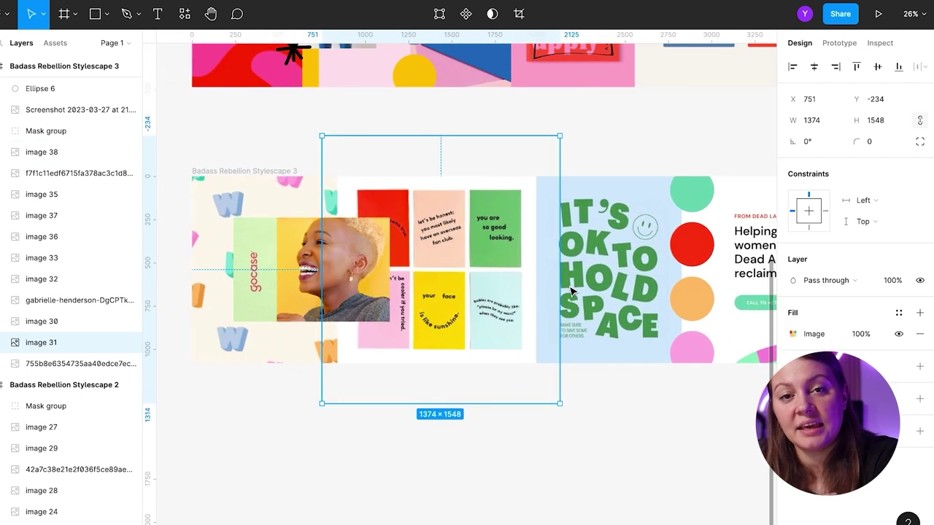
pyautogui.click(195, 421)
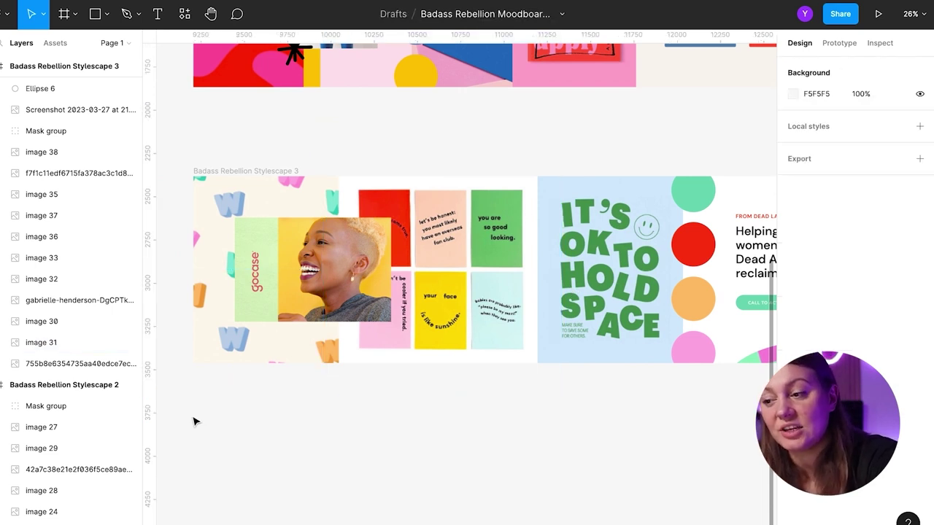
pyautogui.scroll(2, 195, 422)
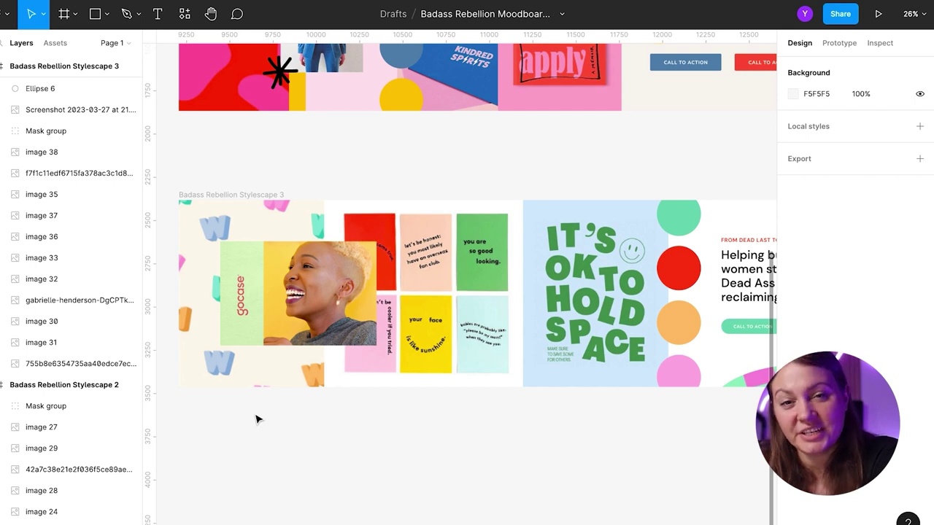
pyautogui.hscroll(5, 256, 419)
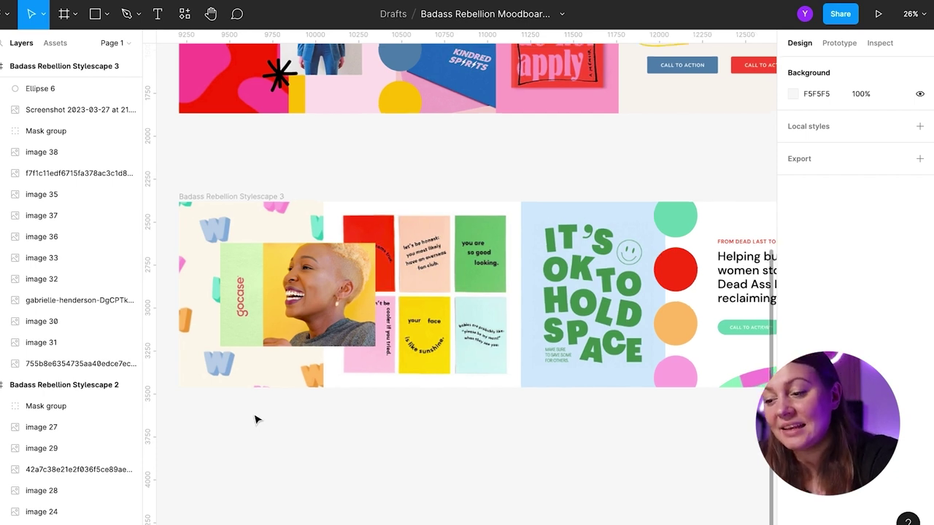
pyautogui.scroll(-2, 255, 419)
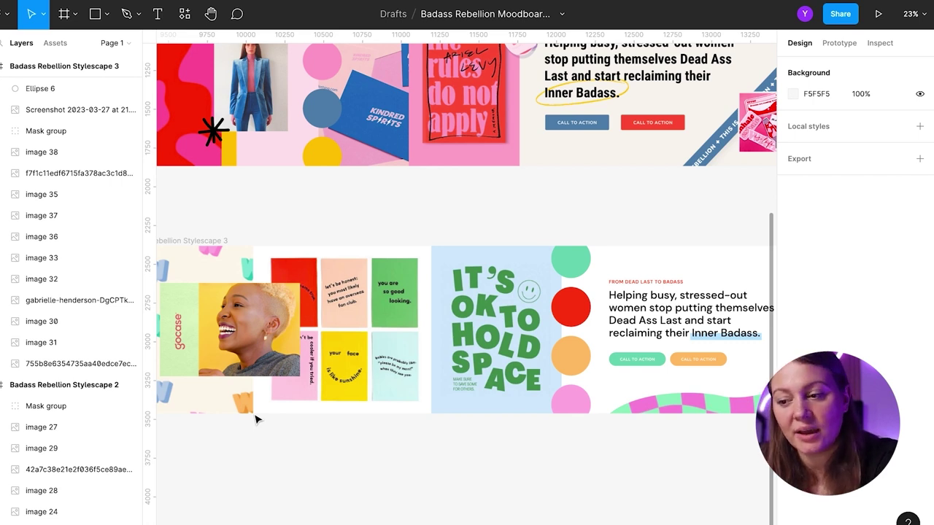
# Step: Zoom into the hero headlines of Stylescapes 3 and 2 to compare them
pyautogui.hscroll(5, 256, 419)
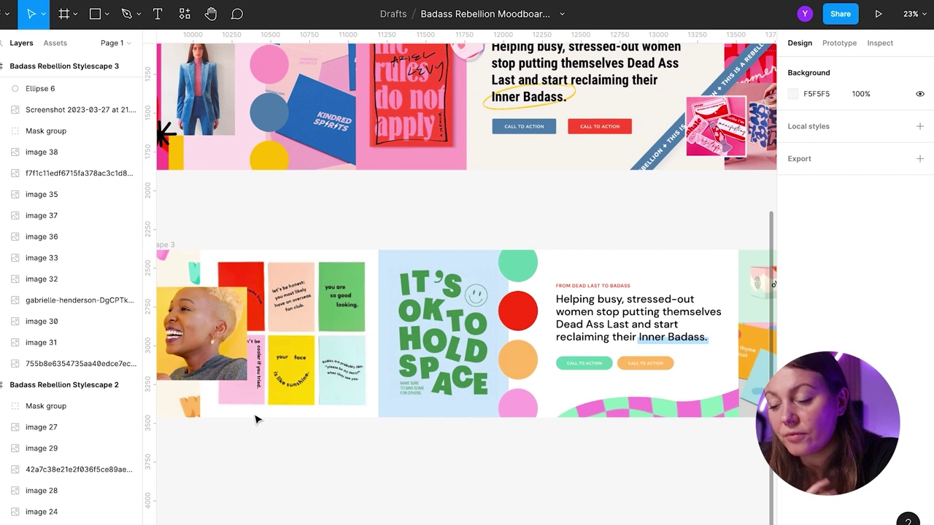
pyautogui.hscroll(5, 255, 419)
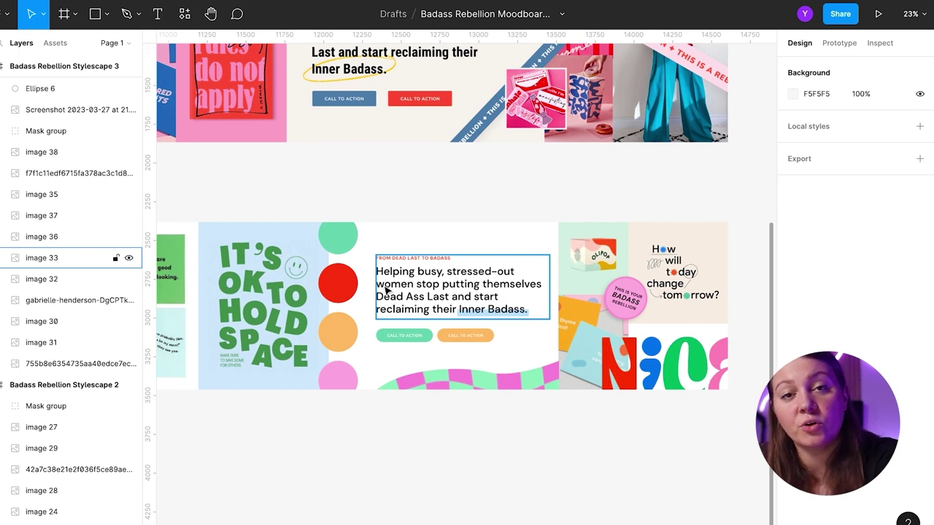
pyautogui.scroll(5, 463, 270)
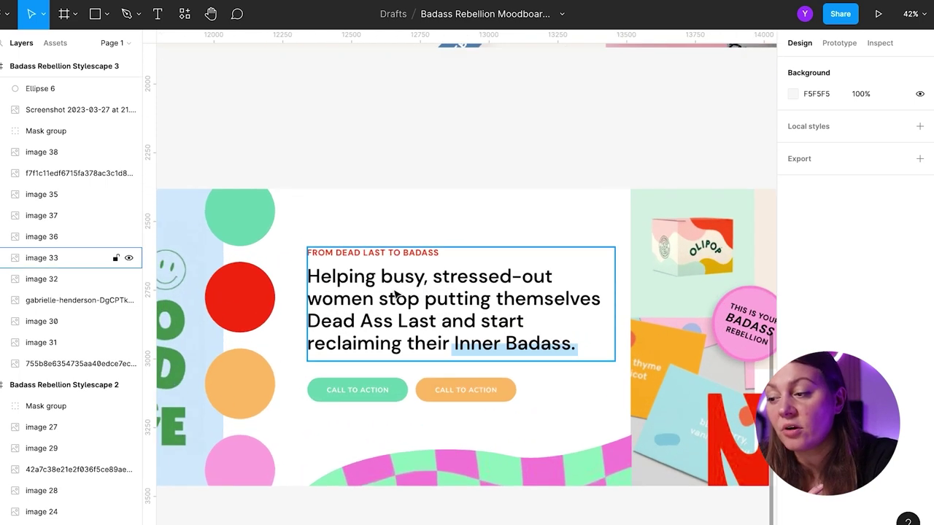
pyautogui.scroll(10, 397, 294)
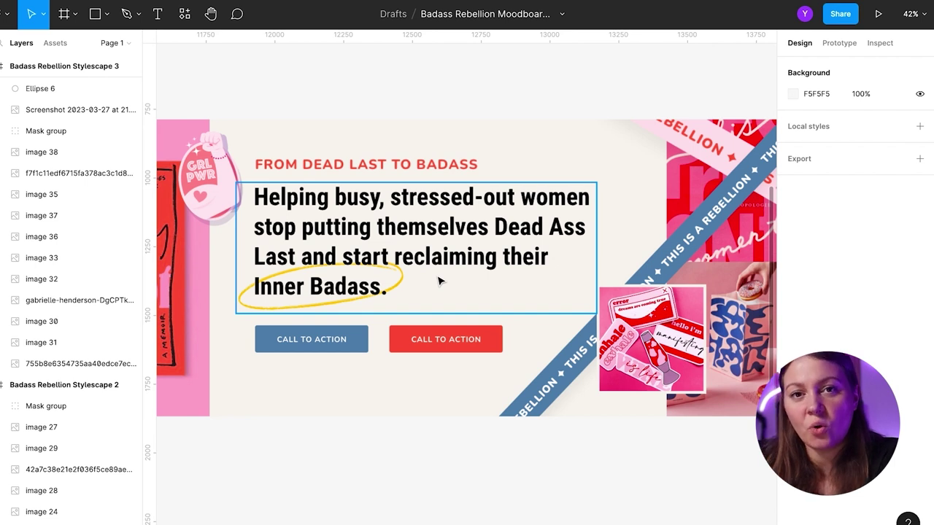
pyautogui.scroll(-5, 438, 281)
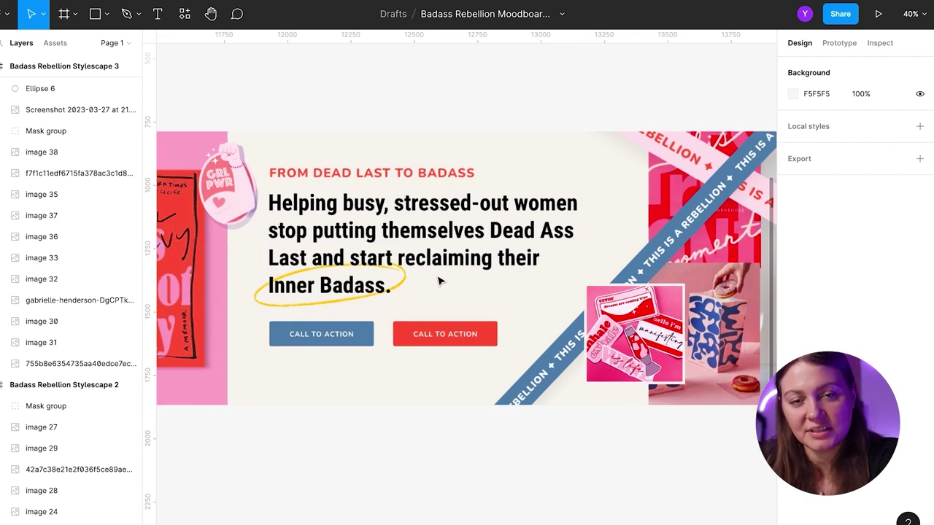
pyautogui.scroll(-10, 438, 281)
pyautogui.hscroll(4, 439, 281)
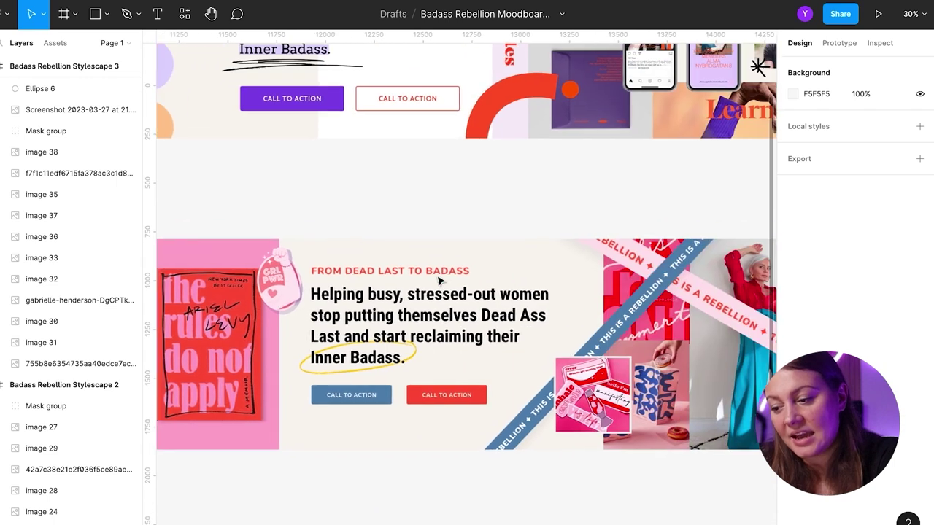
pyautogui.scroll(5, 440, 280)
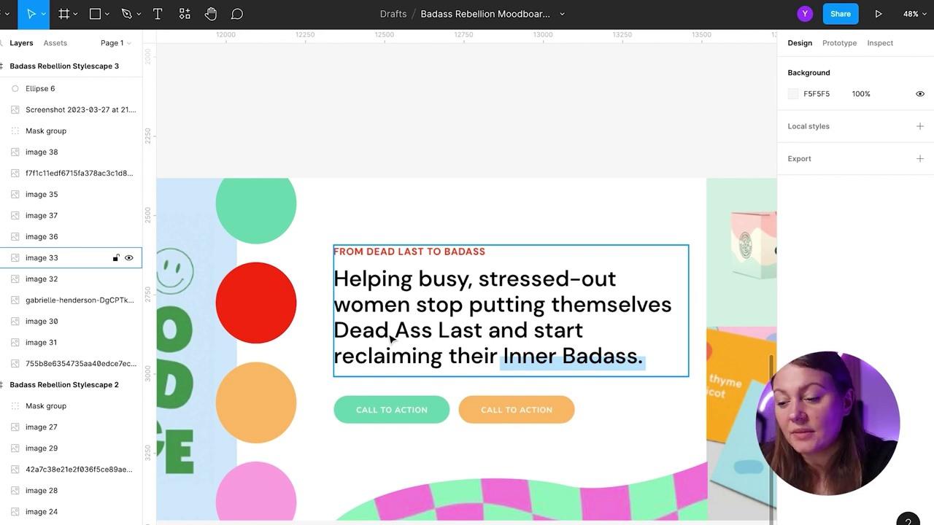
# Step: Zoom out to about 13% to see Stylescapes 2 and 3 together
pyautogui.scroll(-5, 390, 337)
pyautogui.hscroll(5, 391, 337)
pyautogui.scroll(-2, 391, 338)
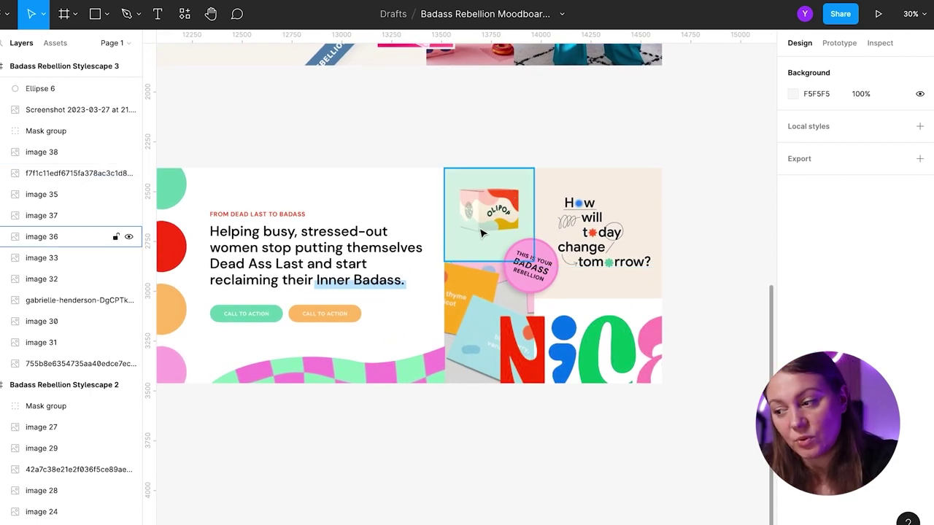
pyautogui.hscroll(-2, 489, 232)
pyautogui.scroll(-1, 489, 231)
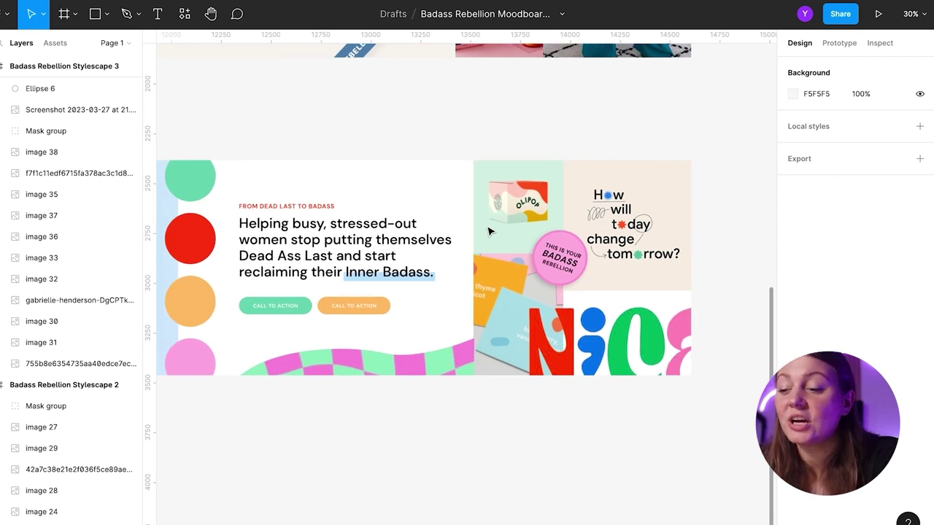
# Step: Pan up and zoom out until Stylescapes 1, 2 and 3 sit side by side
pyautogui.scroll(-5, 489, 231)
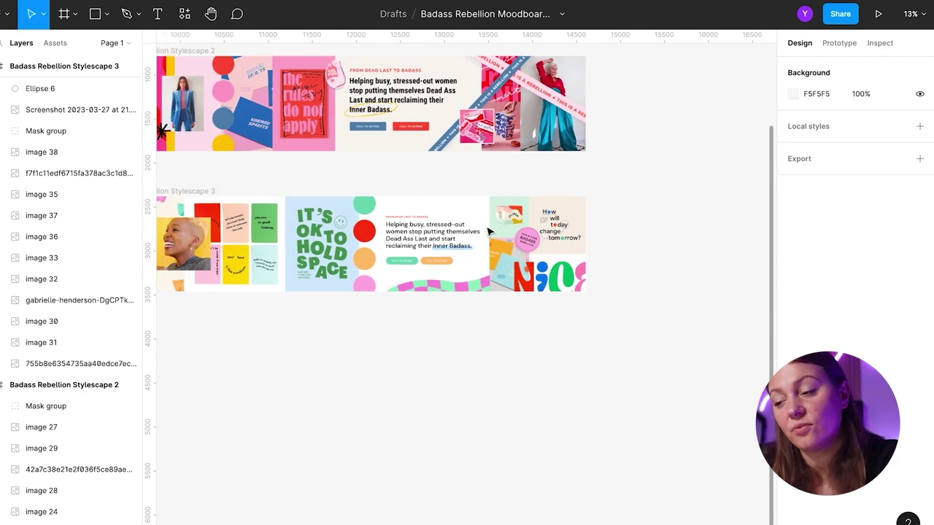
pyautogui.scroll(3, 489, 231)
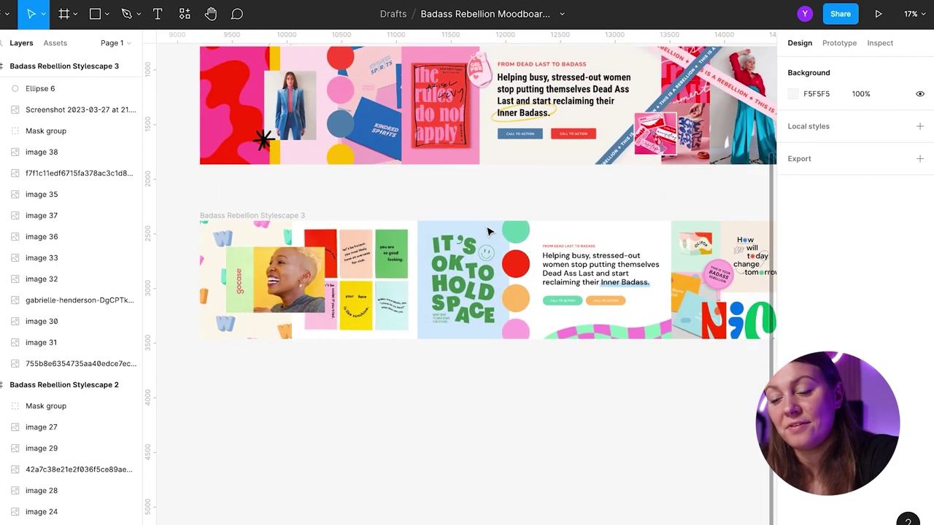
pyautogui.hscroll(2, 489, 232)
pyautogui.scroll(-1, 489, 232)
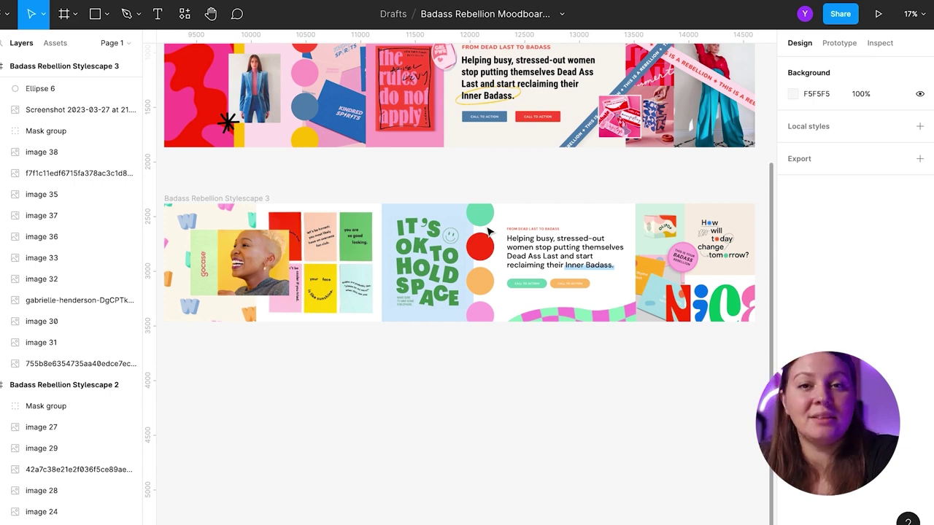
pyautogui.scroll(1, 489, 231)
pyautogui.hscroll(-1, 489, 232)
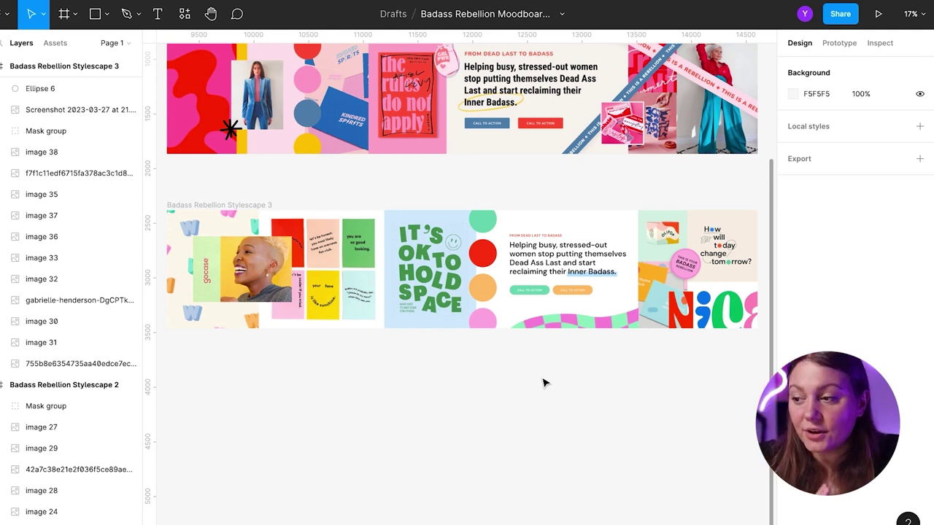
pyautogui.scroll(3, 543, 382)
pyautogui.keyDown('ctrl'); pyautogui.scroll(-2, 543, 382); pyautogui.keyUp('ctrl')
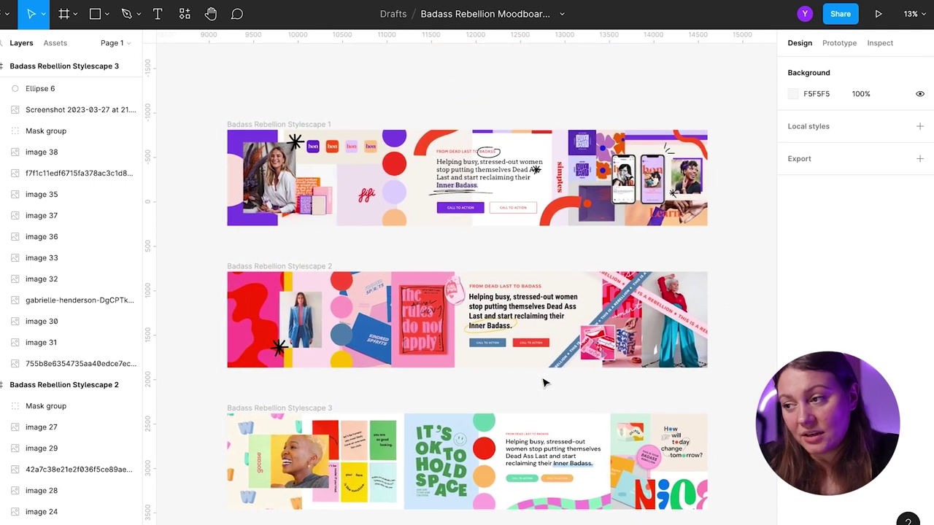
pyautogui.scroll(-1, 543, 383)
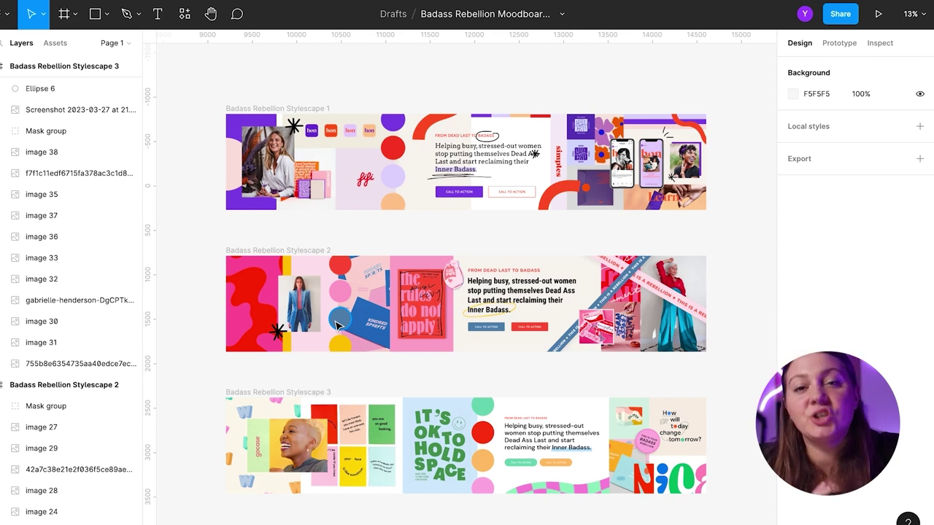
pyautogui.scroll(2, 346, 322)
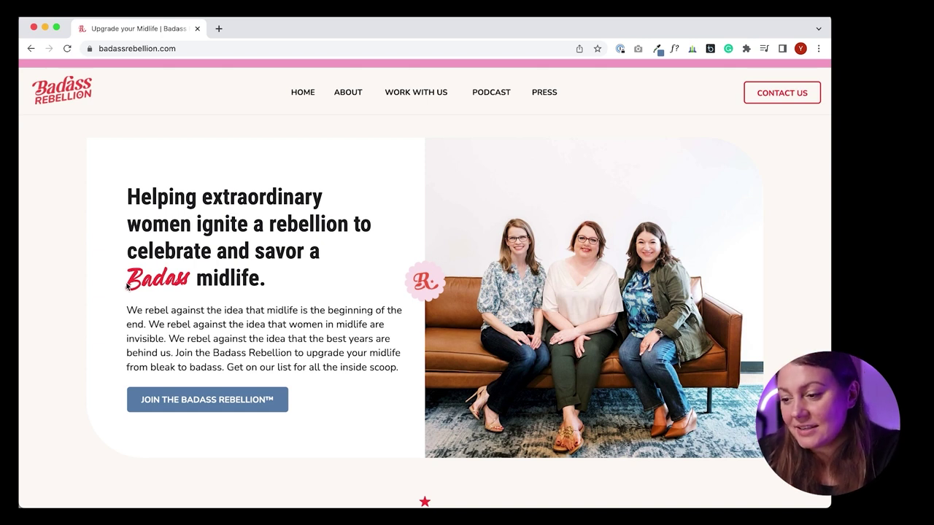
# Step: Scroll badassrebellion.com from the hero down to the Permission Slips offer and Join the Badass List footer
pyautogui.scroll(-3, 128, 300)
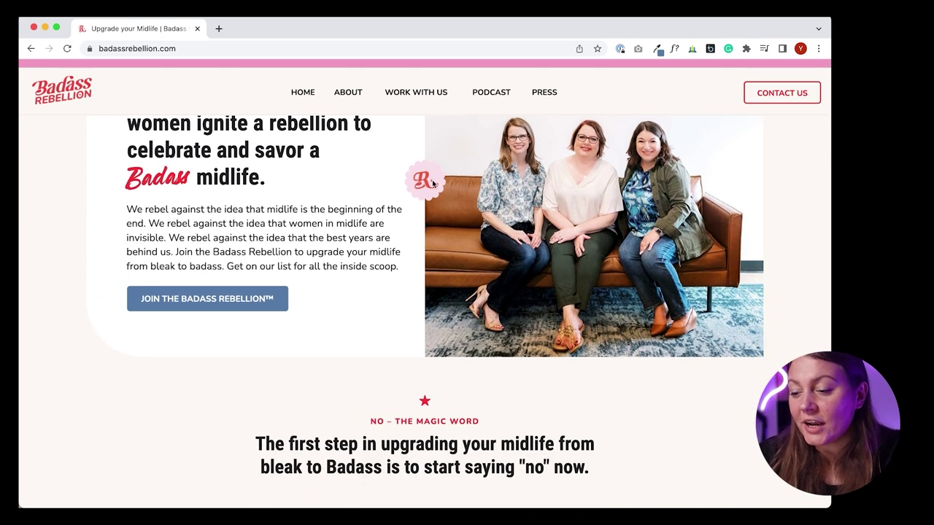
pyautogui.scroll(-10, 438, 194)
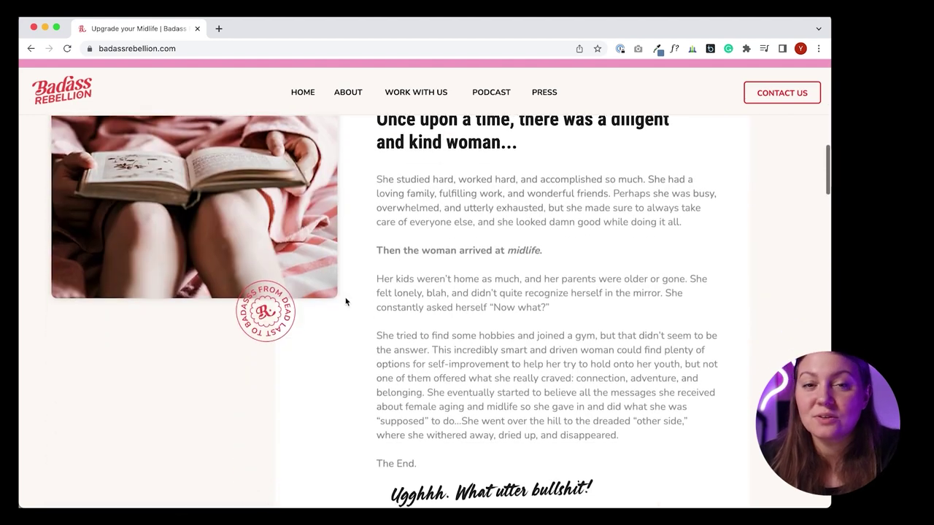
pyautogui.scroll(-1, 292, 303)
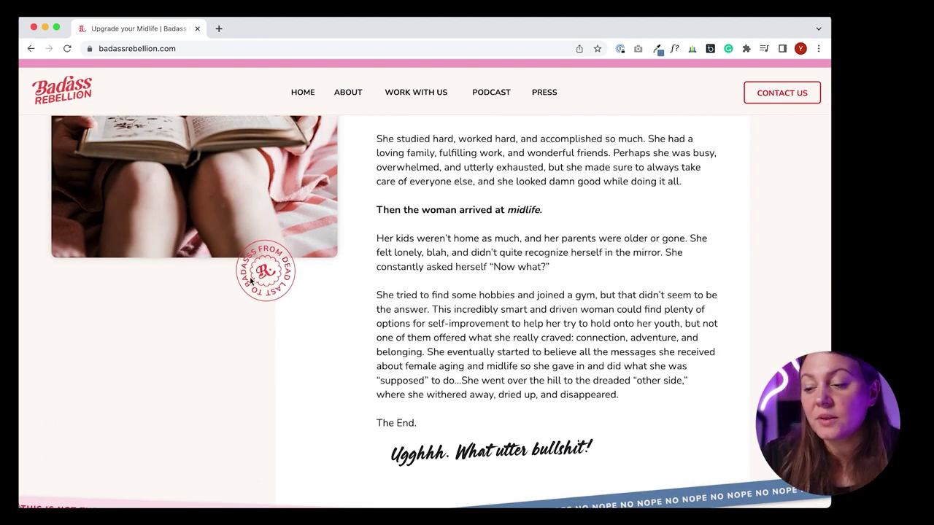
pyautogui.scroll(-5, 249, 280)
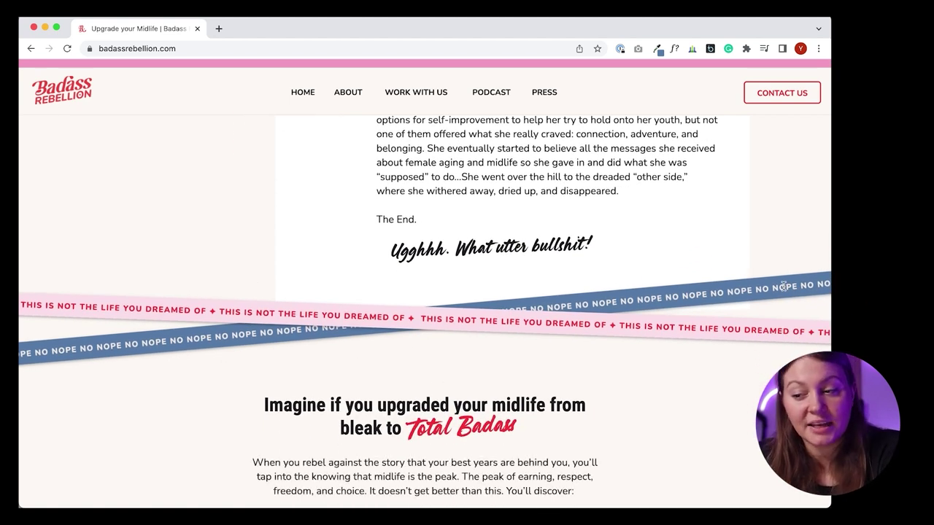
pyautogui.scroll(-4, 783, 287)
pyautogui.scroll(-10, 783, 289)
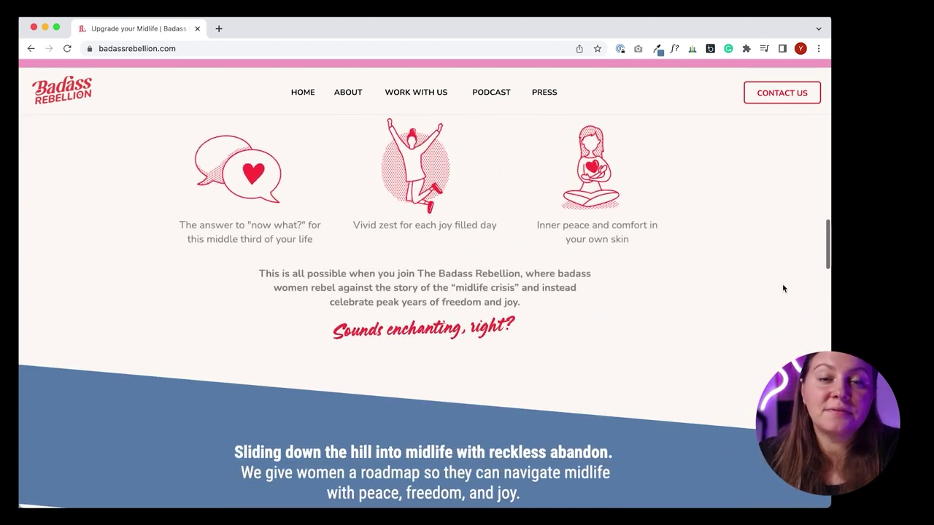
pyautogui.scroll(-12, 783, 289)
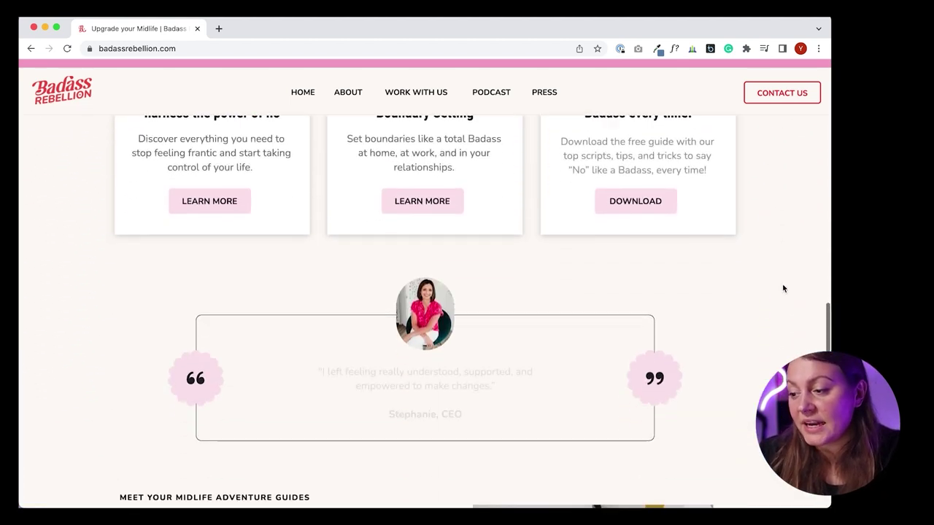
pyautogui.scroll(-4, 782, 288)
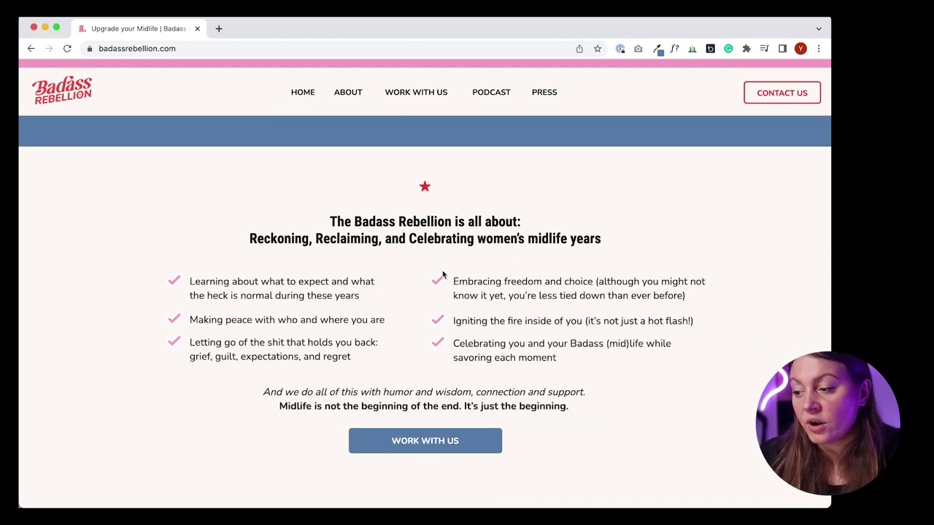
pyautogui.scroll(-2, 433, 361)
pyautogui.scroll(-4, 434, 361)
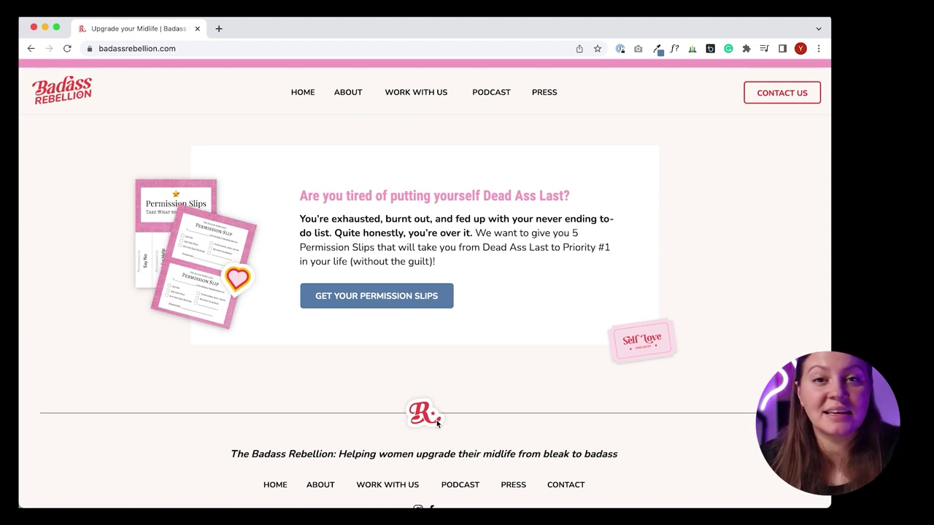
pyautogui.scroll(-2, 433, 424)
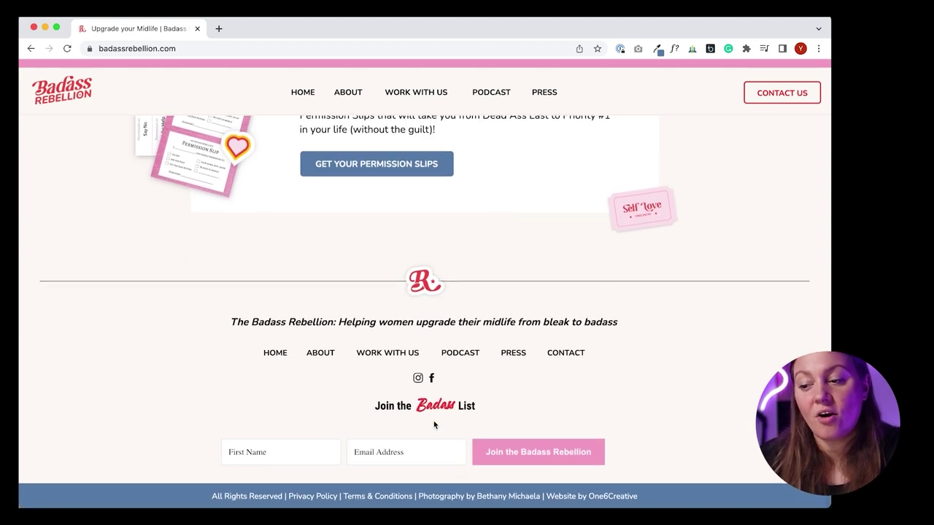